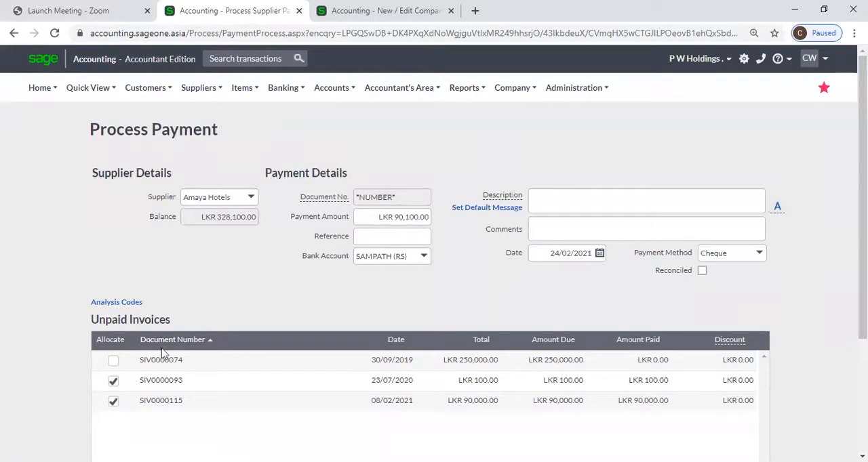
Remove the allocations from the LKR 100 and LKR 90,000 invoices and allocate the payment to the LKR 250,000 invoice instead
{"action": "left_click", "coordinate": [112, 381]}
{"action": "left_click", "coordinate": [113, 401]}
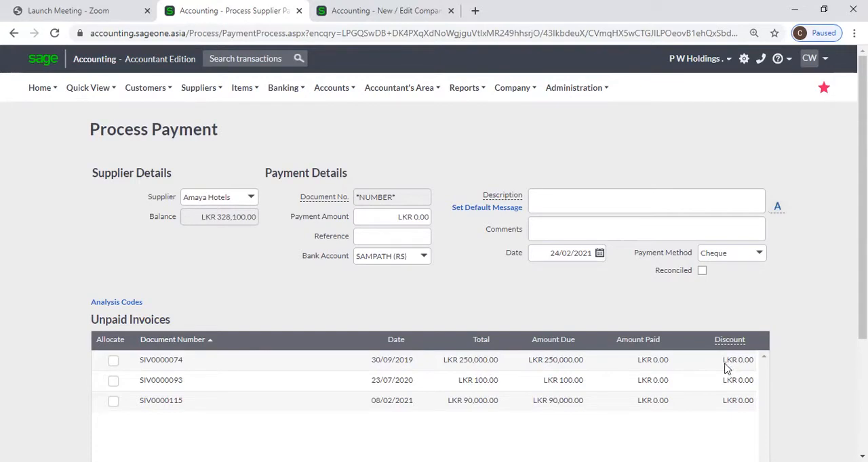
{"action": "left_click", "coordinate": [114, 362]}
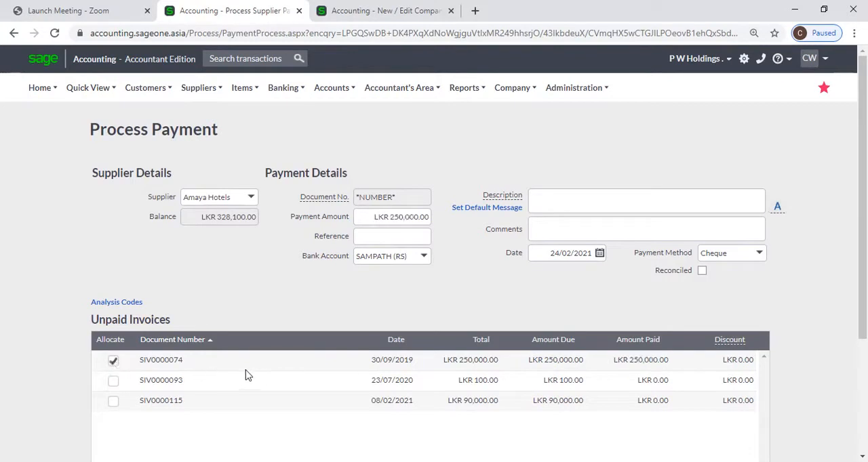
Enter a discount of 10,000 on the allocated LKR 250,000 invoice
{"action": "left_click", "coordinate": [734, 361]}
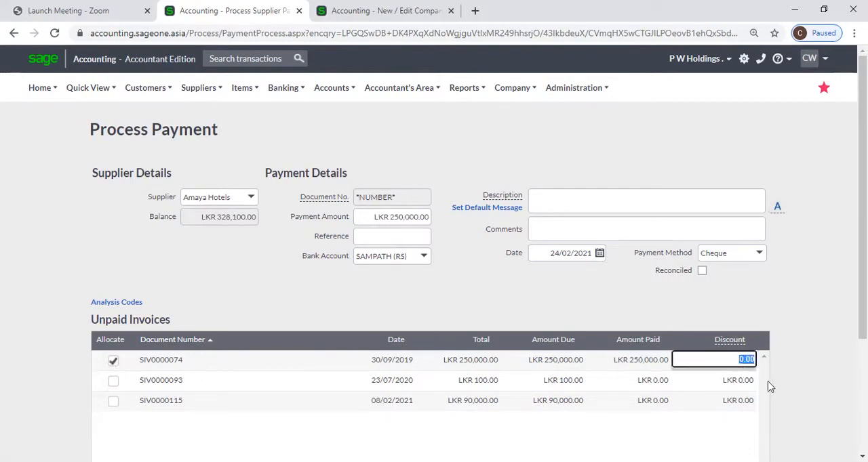
{"action": "type", "text": "10000"}
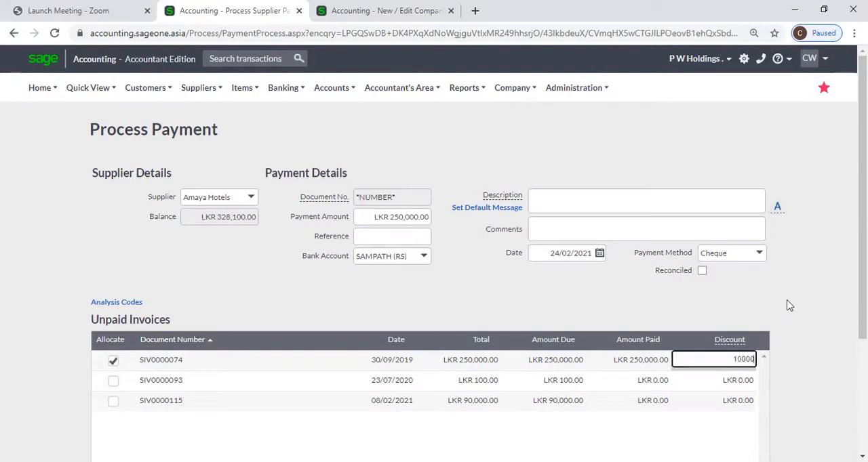
{"action": "key", "text": "Tab"}
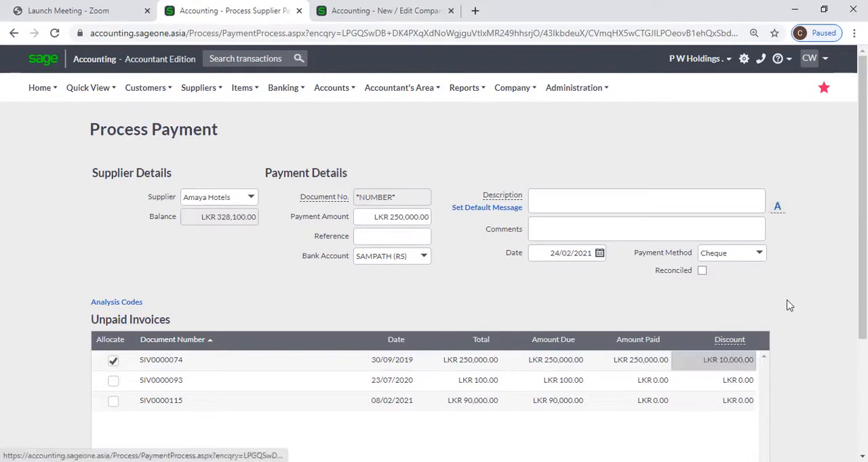
Change the amount paid on the LKR 250,000 invoice to 240,000 and review the payment form
{"action": "left_click", "coordinate": [654, 359]}
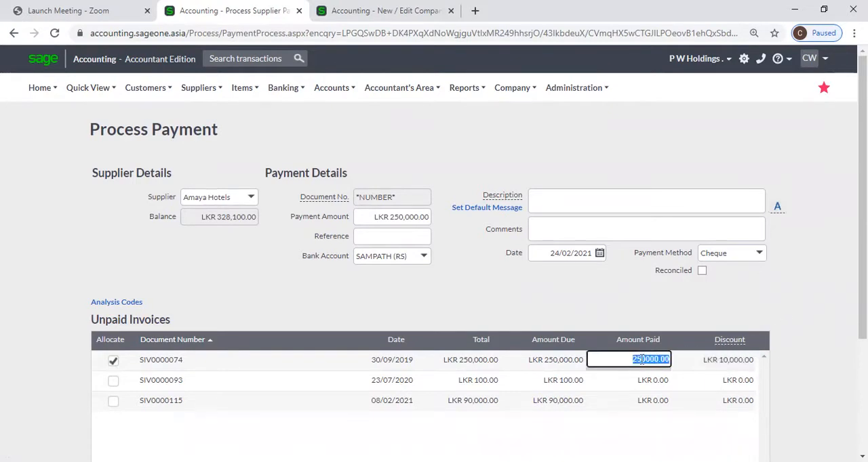
{"action": "left_click", "coordinate": [641, 359]}
{"action": "key", "text": "BackSpace"}
{"action": "type", "text": "4"}
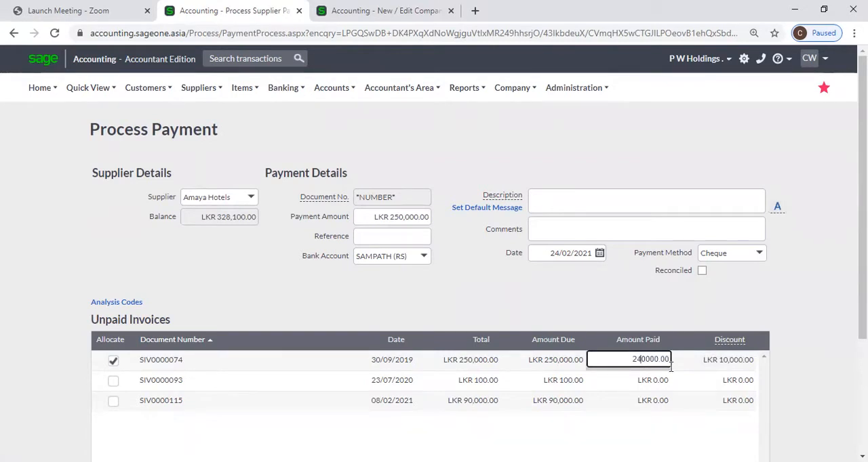
{"action": "key", "text": "Tab"}
{"action": "key", "text": "Tab"}
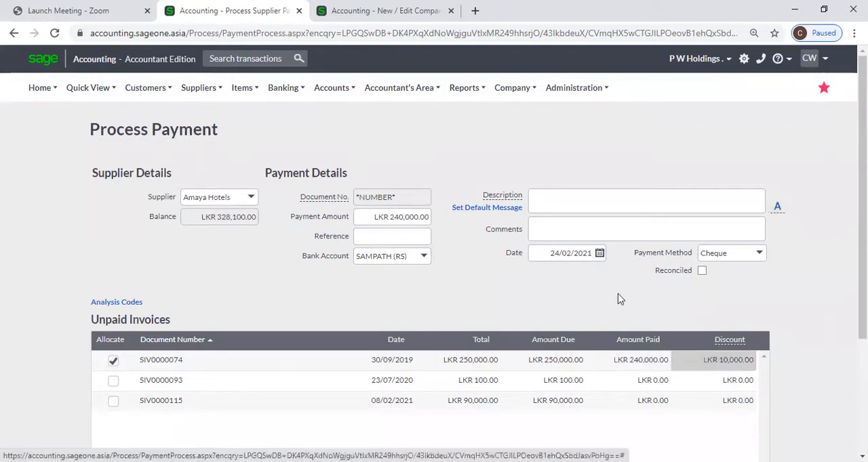
{"action": "scroll", "coordinate": [622, 302], "scroll_direction": "down", "scroll_amount": 2}
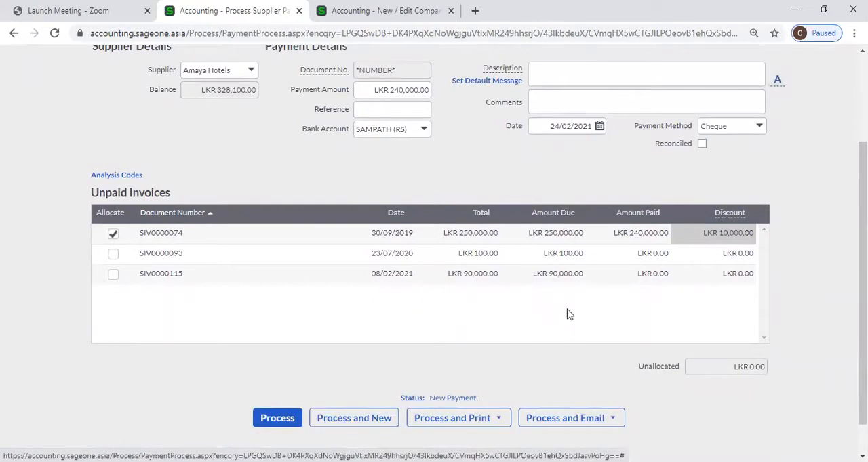
{"action": "scroll", "coordinate": [563, 315], "scroll_direction": "up", "scroll_amount": 1}
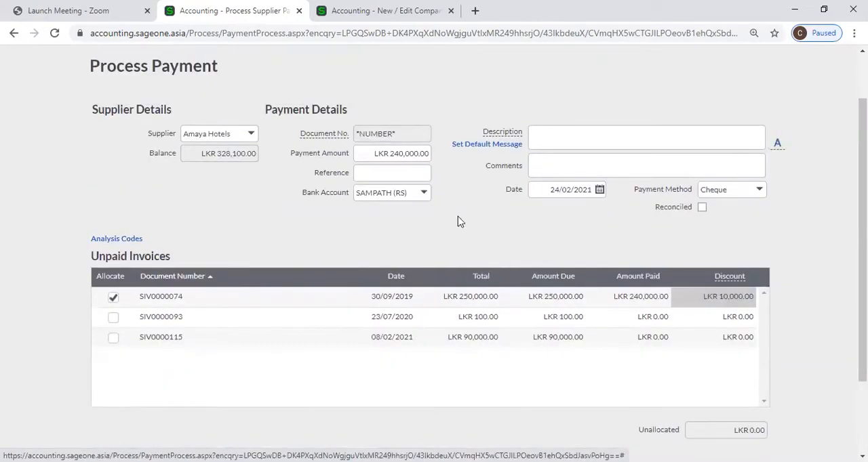
{"action": "scroll", "coordinate": [458, 221], "scroll_direction": "up", "scroll_amount": 1}
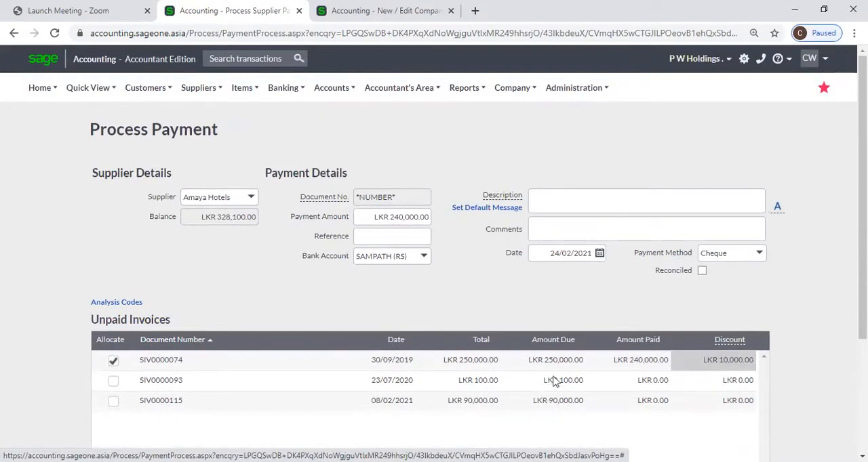
{"action": "left_click", "coordinate": [709, 363]}
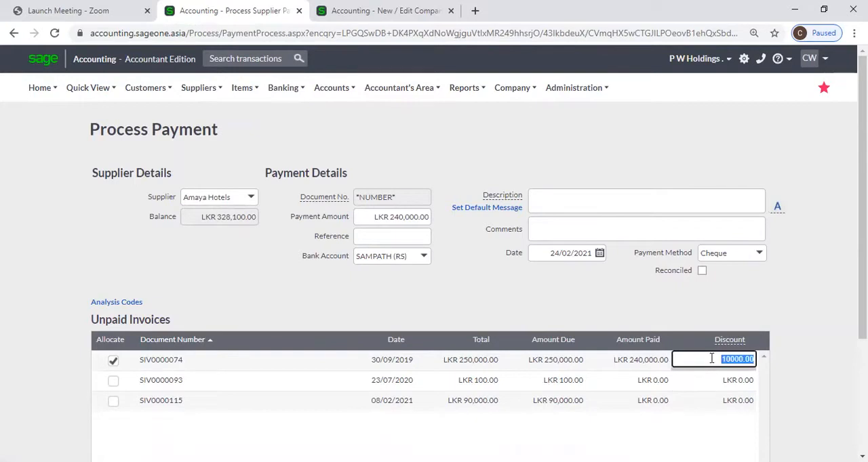
Open the supplier invoices list in the browser tab that shows the company settings
{"action": "left_click", "coordinate": [350, 13]}
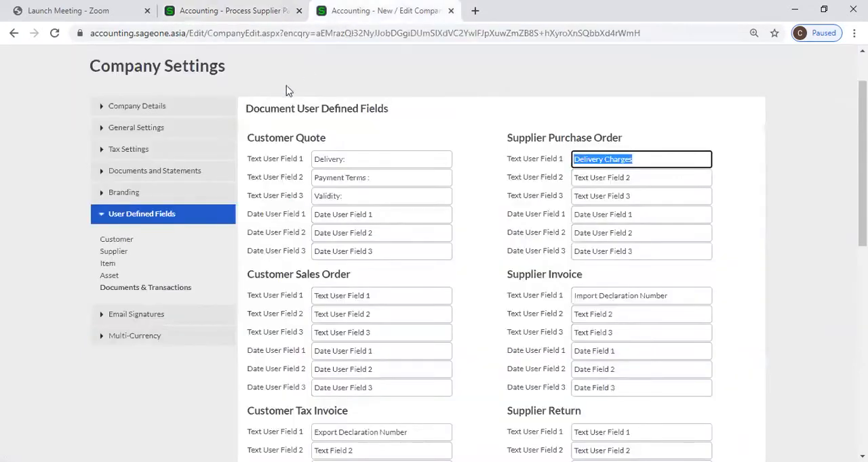
{"action": "scroll", "coordinate": [202, 101], "scroll_direction": "up", "scroll_amount": 1}
{"action": "left_click", "coordinate": [200, 88]}
{"action": "mouse_move", "coordinate": [217, 154]}
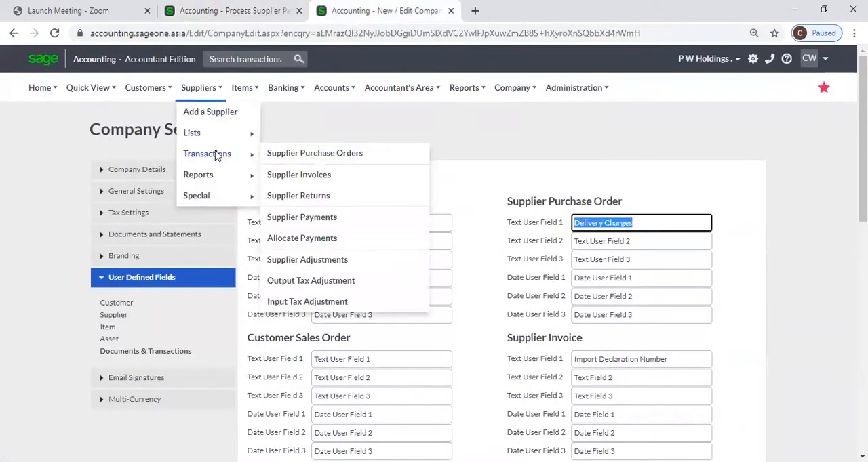
{"action": "left_click", "coordinate": [316, 178]}
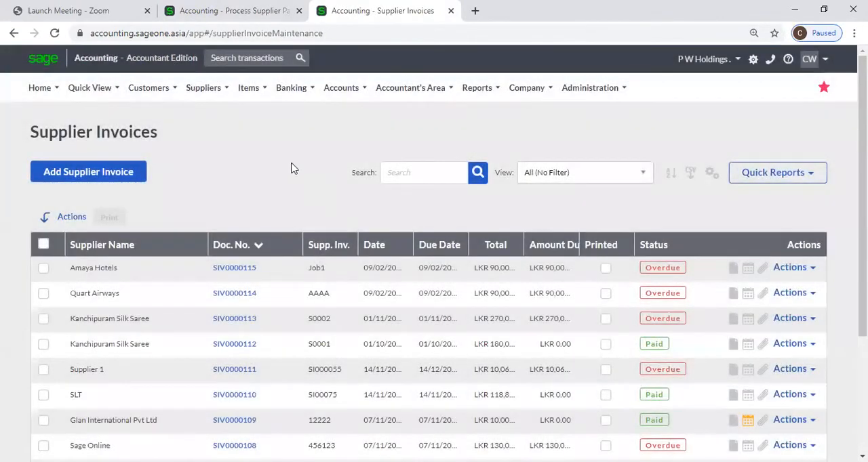
Return to the supplier payment form and also allocate the payment to the LKR 100 invoice dated 23/07/2020
{"action": "left_click", "coordinate": [203, 11]}
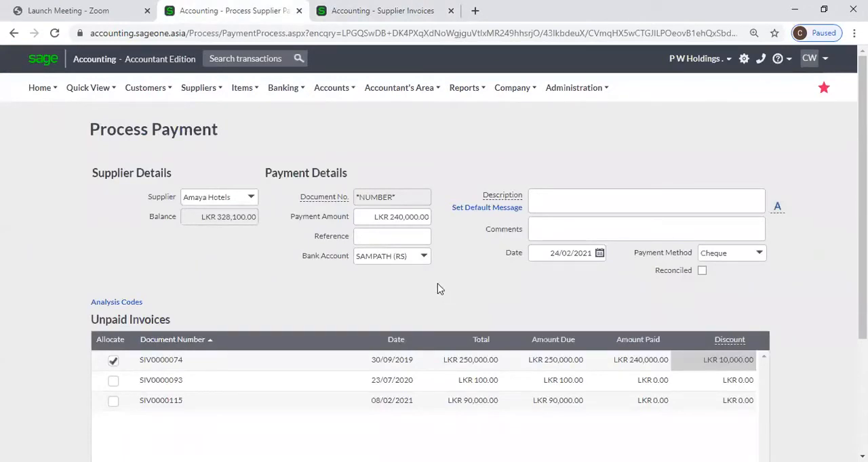
{"action": "left_click", "coordinate": [674, 363]}
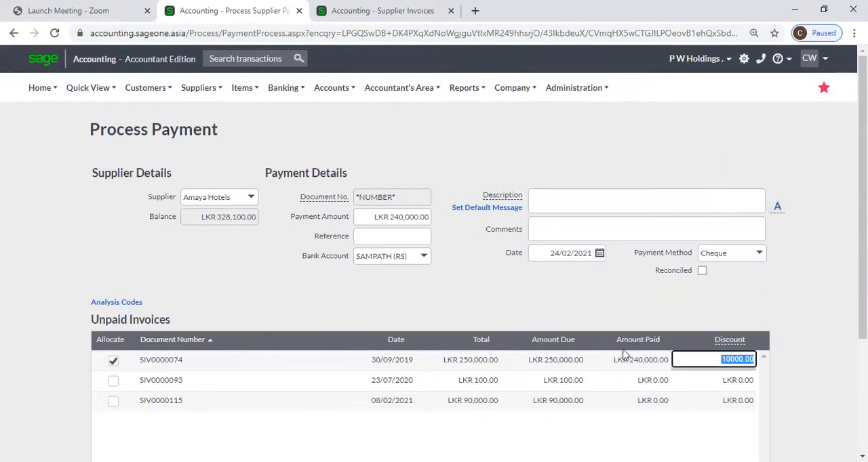
{"action": "left_click", "coordinate": [649, 312]}
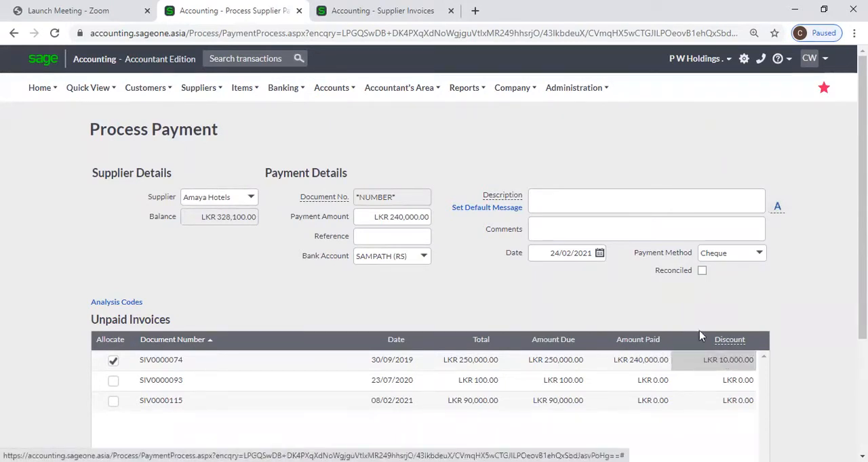
{"action": "scroll", "coordinate": [700, 313], "scroll_direction": "down", "scroll_amount": 1}
{"action": "scroll", "coordinate": [699, 314], "scroll_direction": "down", "scroll_amount": 2}
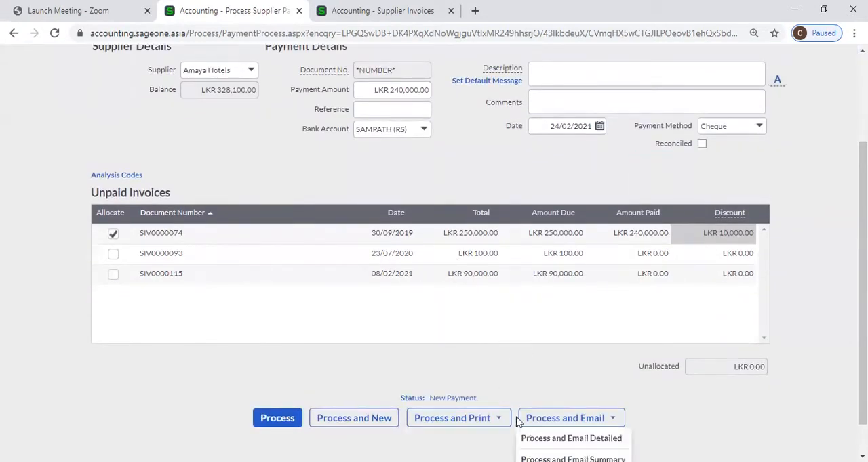
{"action": "scroll", "coordinate": [562, 385], "scroll_direction": "down", "scroll_amount": 1}
{"action": "mouse_move", "coordinate": [578, 384]}
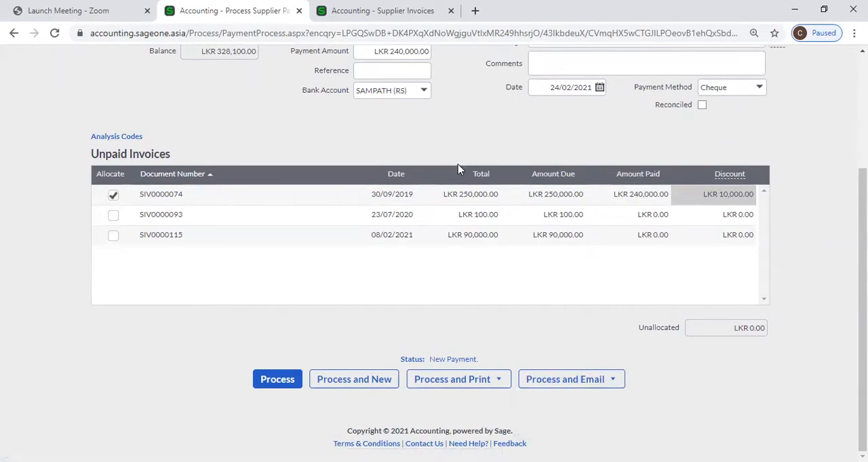
{"action": "left_click", "coordinate": [115, 218]}
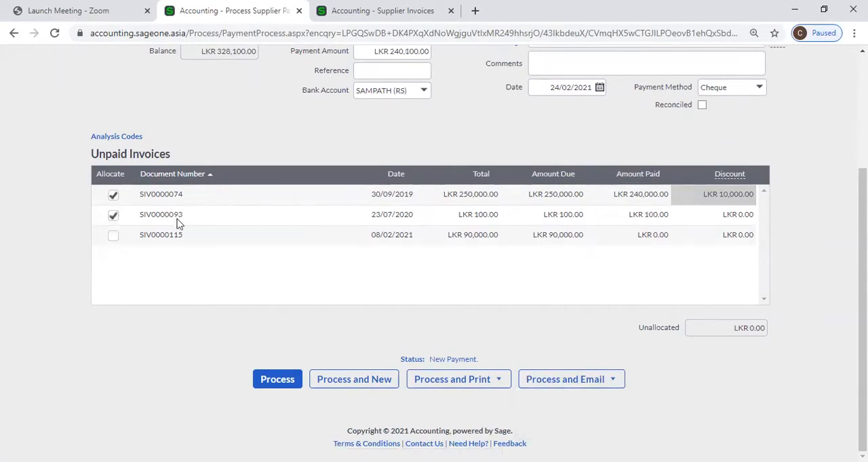
Process the Amaya Hotels payment with the detailed email option
{"action": "scroll", "coordinate": [542, 263], "scroll_direction": "up", "scroll_amount": 1}
{"action": "scroll", "coordinate": [500, 265], "scroll_direction": "down", "scroll_amount": 2}
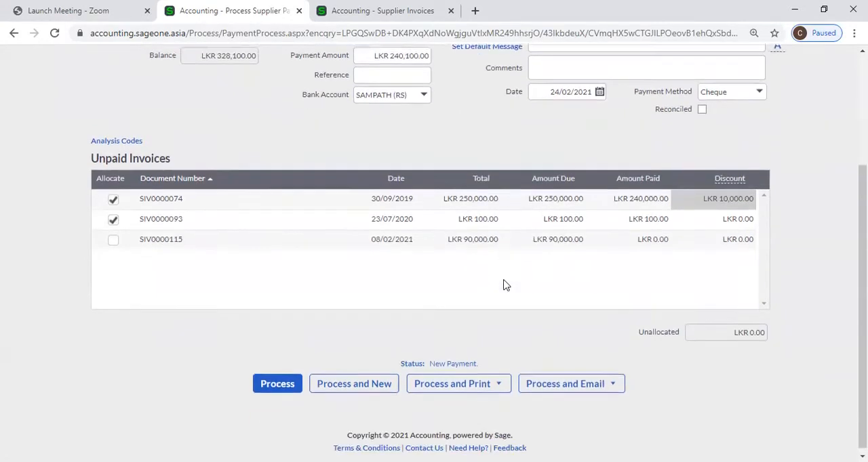
{"action": "left_click", "coordinate": [571, 380]}
{"action": "left_click", "coordinate": [585, 403]}
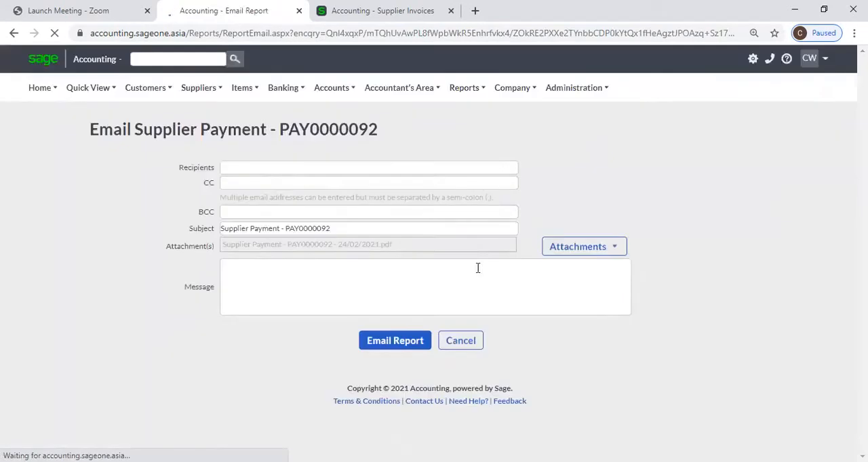
Leave the payment email form and open the 24/02/2021 Amaya Hotels payment from the supplier payments list
{"action": "left_click", "coordinate": [13, 34]}
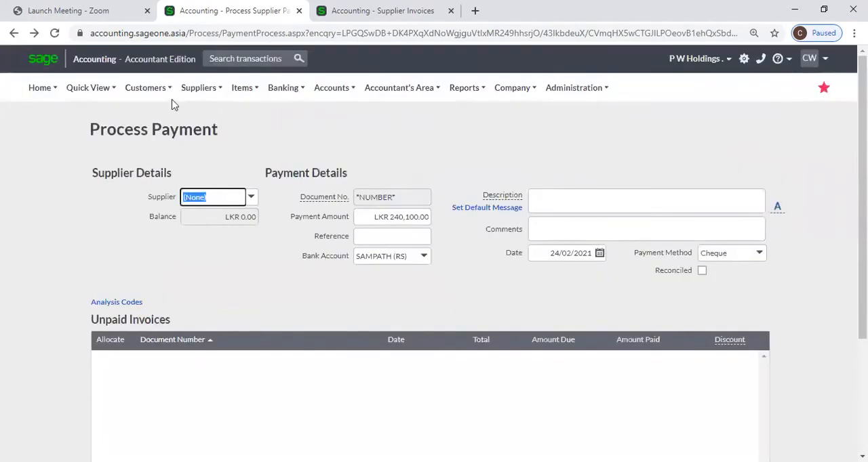
{"action": "mouse_move", "coordinate": [198, 92]}
{"action": "mouse_move", "coordinate": [211, 154]}
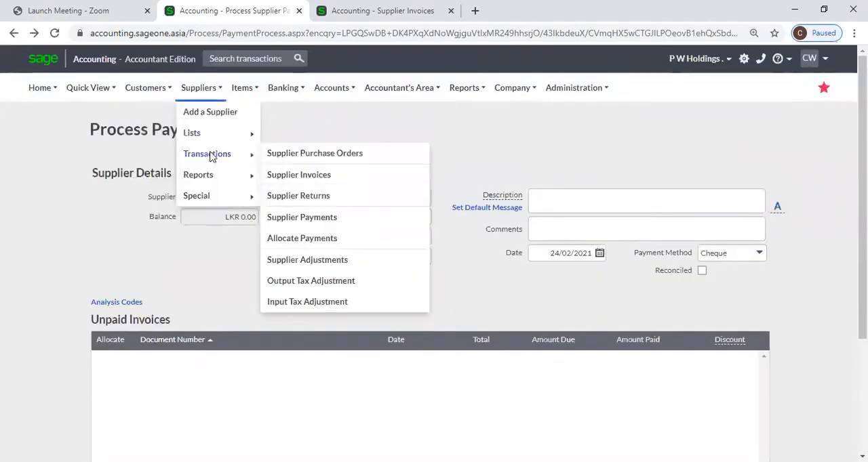
{"action": "left_click", "coordinate": [305, 226]}
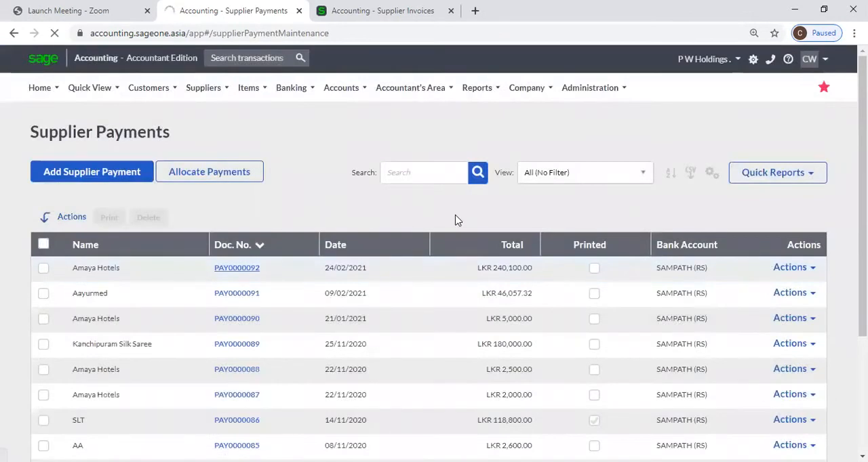
Print the detailed version of the Amaya Hotels payment and review the downloaded PDF
{"action": "scroll", "coordinate": [543, 271], "scroll_direction": "down", "scroll_amount": 3}
{"action": "left_click", "coordinate": [566, 382]}
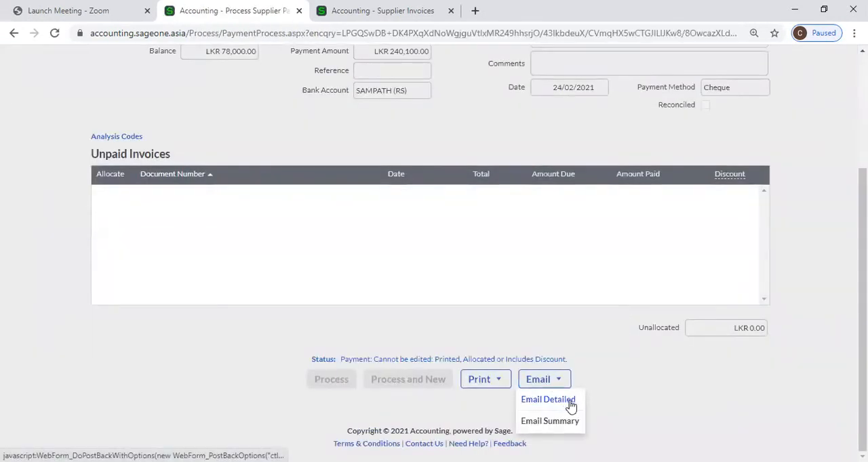
{"action": "left_click", "coordinate": [494, 382]}
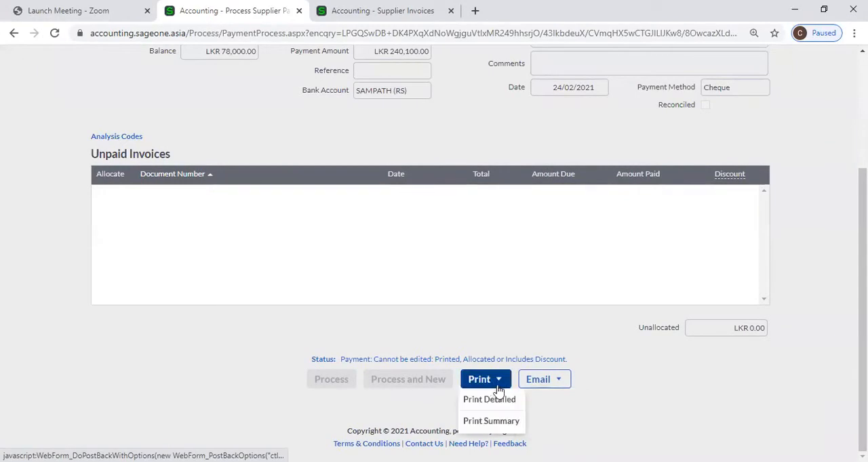
{"action": "left_click", "coordinate": [504, 405]}
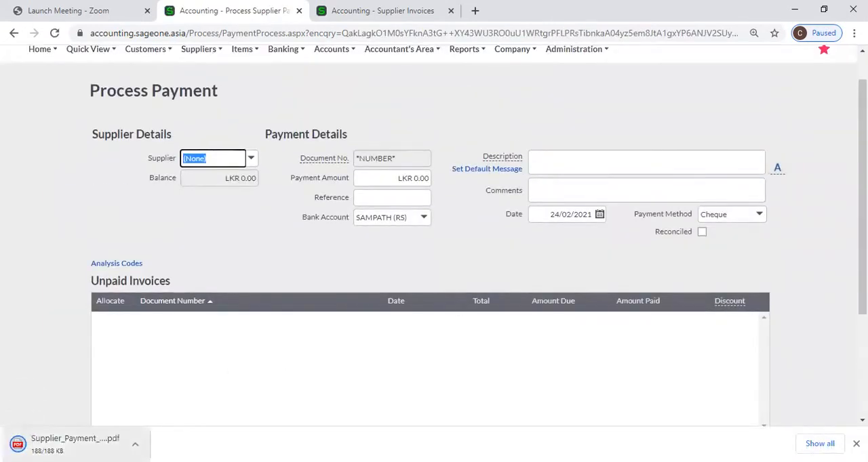
{"action": "left_click", "coordinate": [74, 444]}
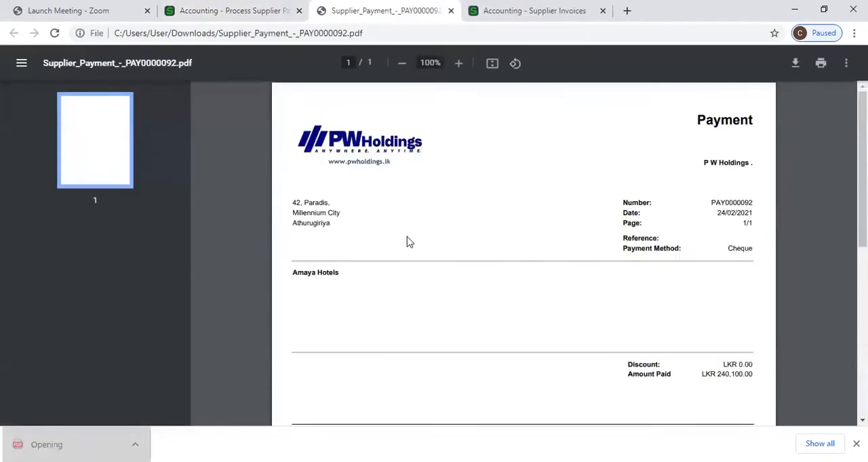
{"action": "scroll", "coordinate": [407, 240], "scroll_direction": "down", "scroll_amount": 3}
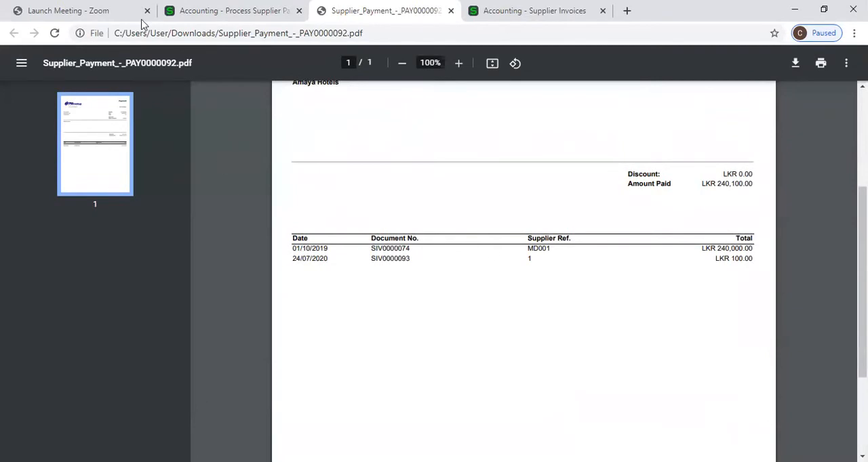
Return to the supplier payment form, check its printing options, and open the supplier payments list
{"action": "left_click", "coordinate": [204, 11]}
{"action": "scroll", "coordinate": [596, 366], "scroll_direction": "down", "scroll_amount": 2}
{"action": "scroll", "coordinate": [566, 382], "scroll_direction": "down", "scroll_amount": 1}
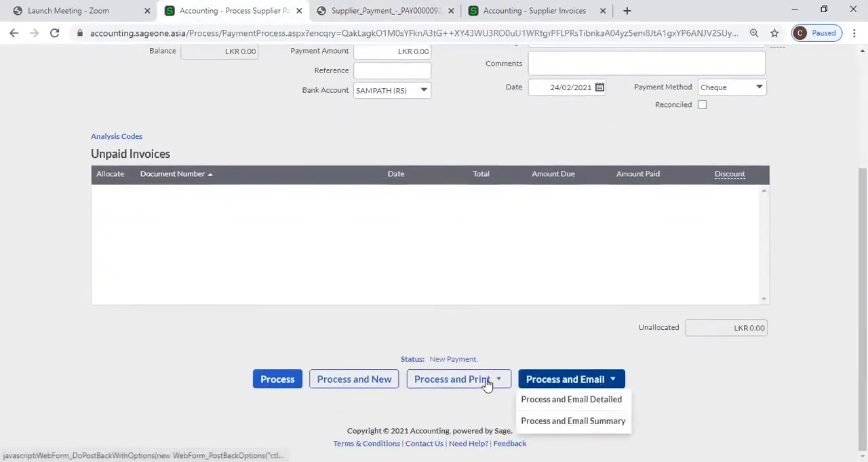
{"action": "mouse_move", "coordinate": [486, 385]}
{"action": "scroll", "coordinate": [314, 294], "scroll_direction": "up", "scroll_amount": 3}
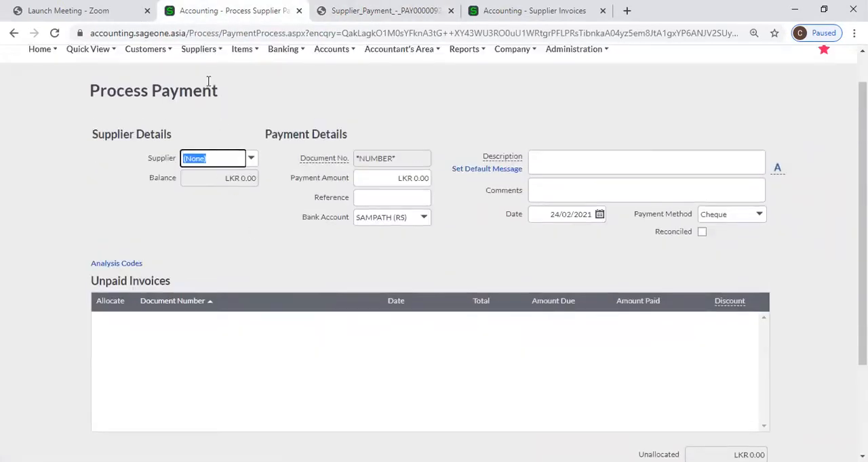
{"action": "mouse_move", "coordinate": [198, 49]}
{"action": "mouse_move", "coordinate": [206, 116]}
{"action": "left_click", "coordinate": [316, 183]}
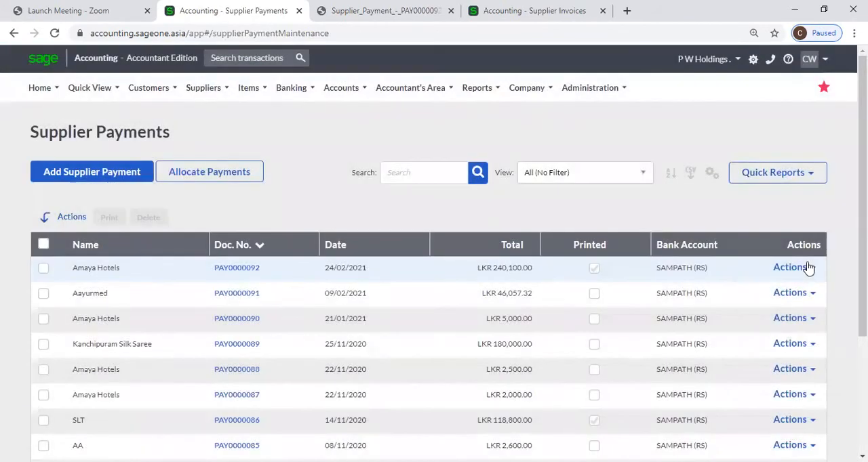
Print the summary version of the 24/02/2021 Amaya Hotels payment and review the downloaded PDF
{"action": "left_click", "coordinate": [793, 268]}
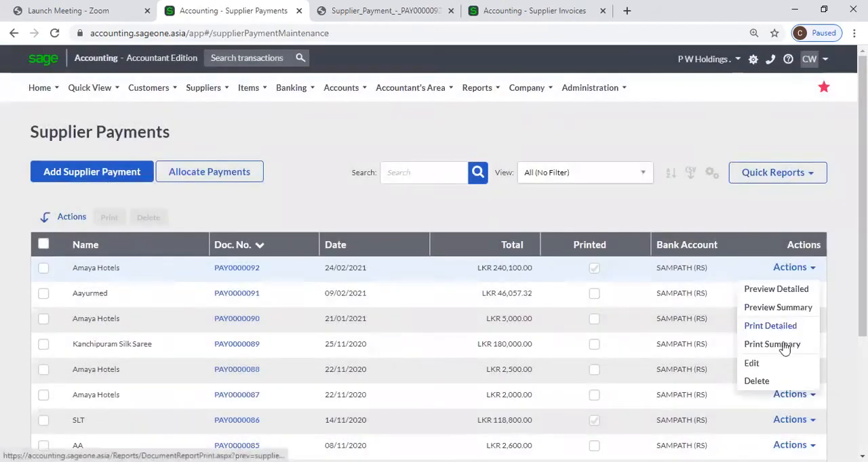
{"action": "left_click", "coordinate": [782, 351]}
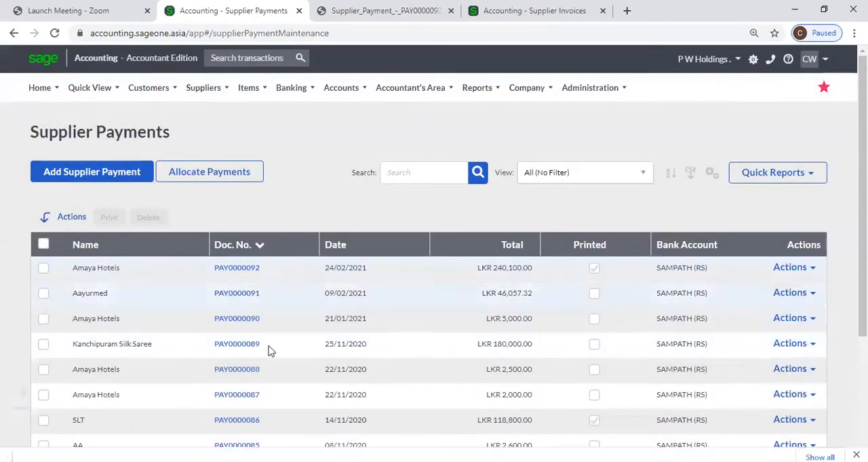
{"action": "left_click", "coordinate": [75, 444]}
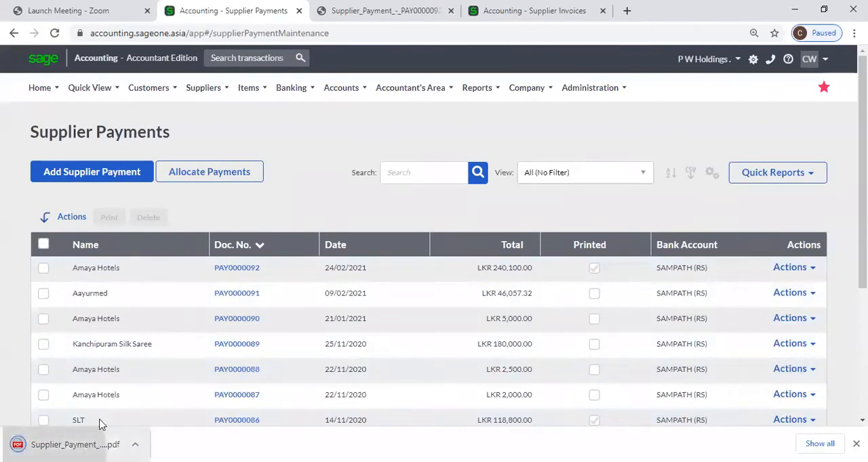
{"action": "scroll", "coordinate": [312, 291], "scroll_direction": "down", "scroll_amount": 4}
{"action": "scroll", "coordinate": [513, 277], "scroll_direction": "up", "scroll_amount": 2}
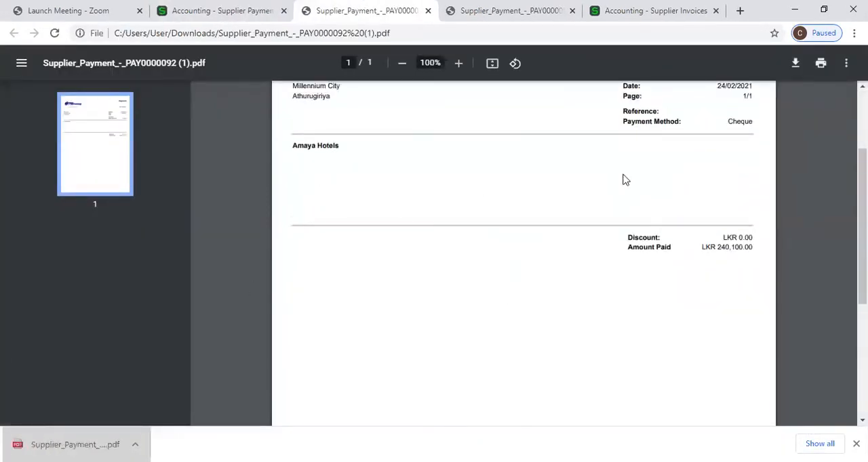
{"action": "scroll", "coordinate": [699, 248], "scroll_direction": "up", "scroll_amount": 2}
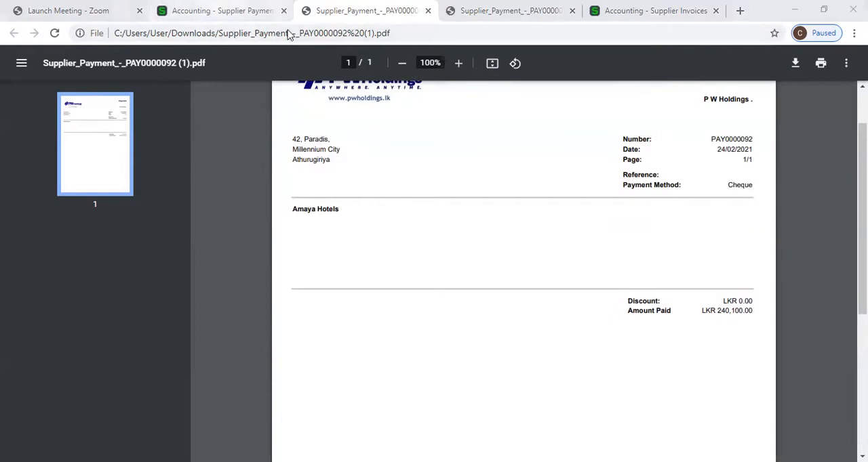
Leave the PDF and reopen the supplier payments list in the accounting site
{"action": "left_click", "coordinate": [234, 10]}
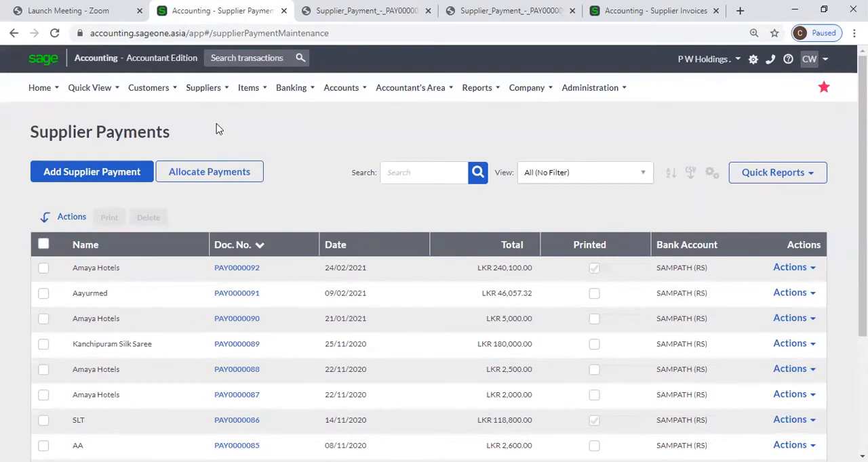
{"action": "mouse_move", "coordinate": [202, 89]}
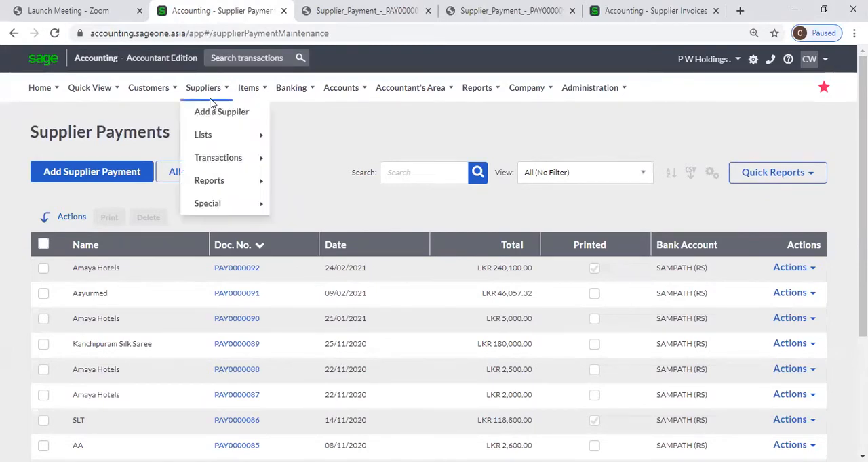
{"action": "mouse_move", "coordinate": [218, 161]}
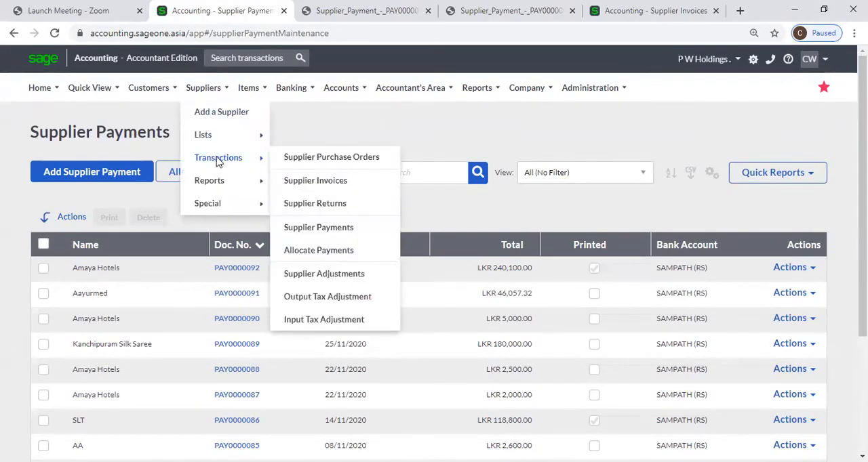
{"action": "left_click", "coordinate": [335, 233]}
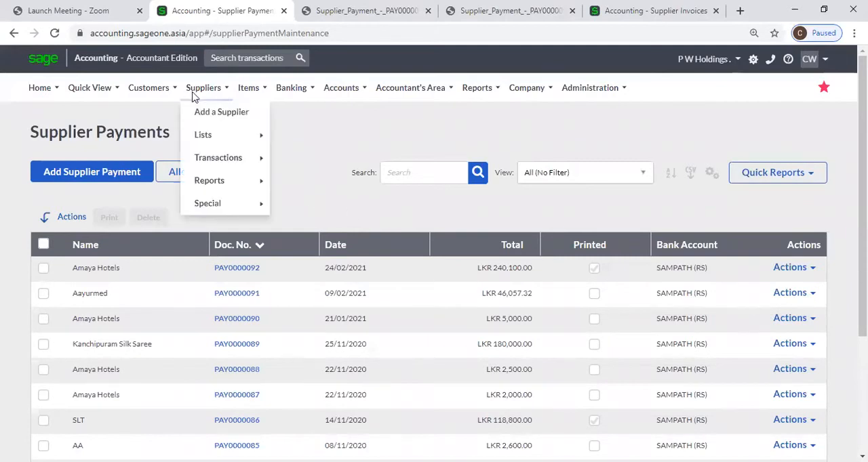
Start a new supplier payment to Amaya Hotels with a payment amount of LKR 10,000
{"action": "left_click", "coordinate": [121, 180]}
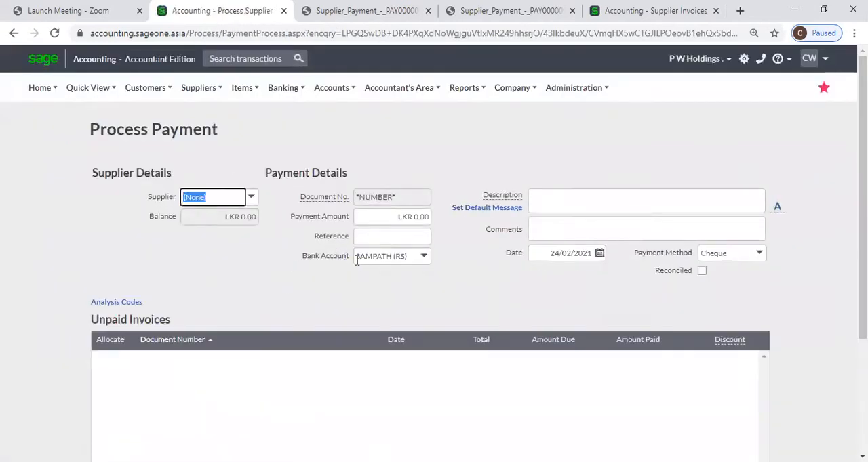
{"action": "left_click", "coordinate": [249, 198]}
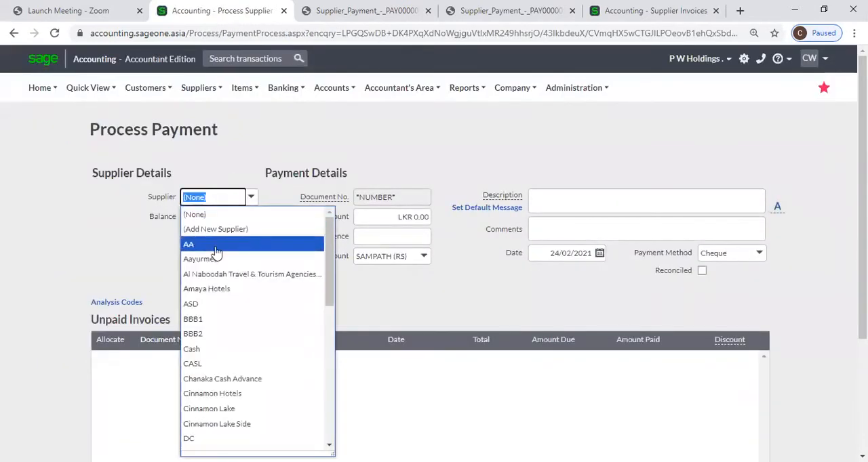
{"action": "left_click", "coordinate": [222, 289]}
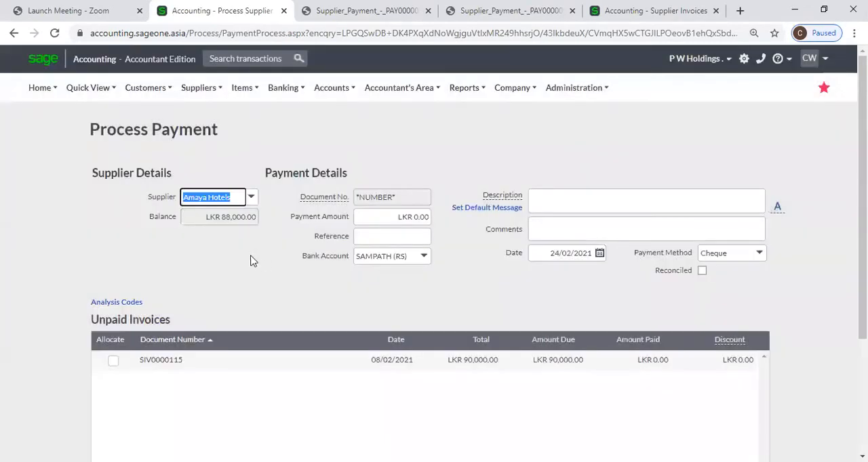
{"action": "left_click", "coordinate": [260, 275]}
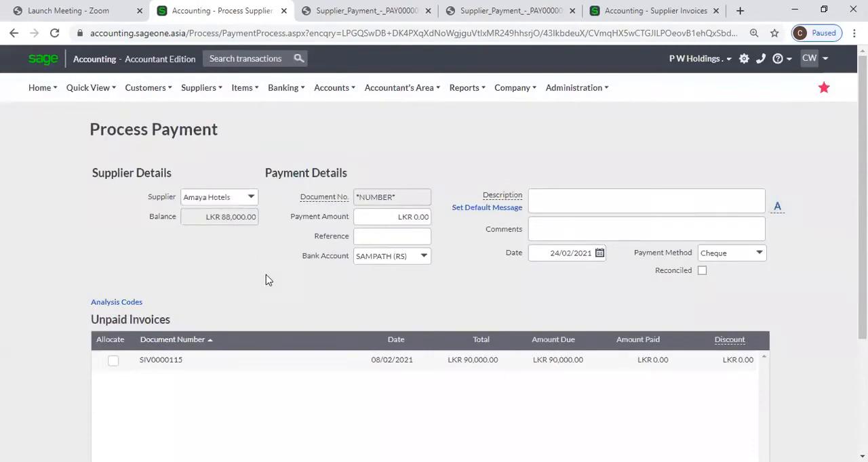
{"action": "left_click", "coordinate": [397, 217]}
{"action": "type", "text": "10000"}
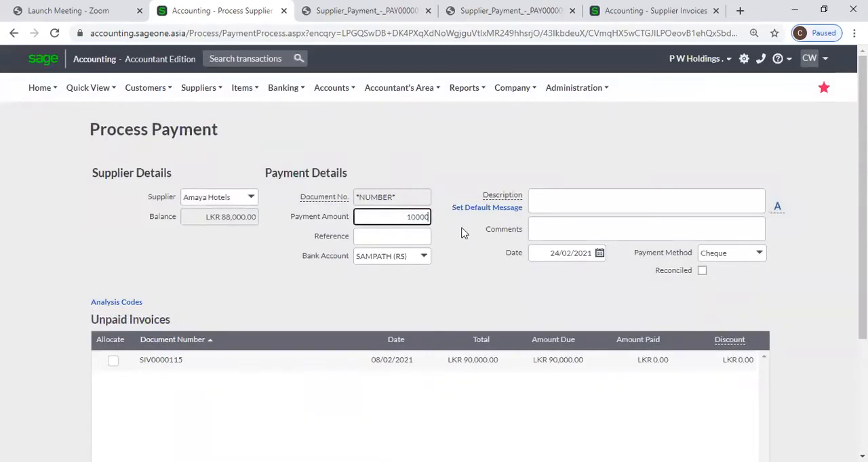
{"action": "key", "text": "Tab"}
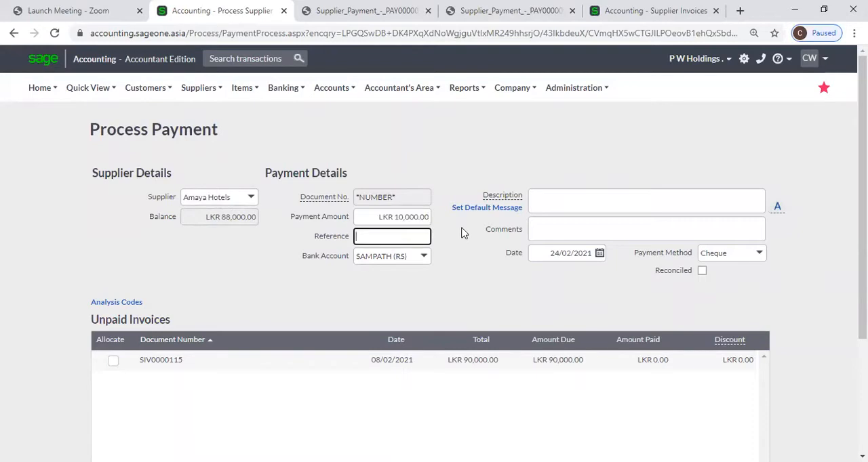
{"action": "left_click", "coordinate": [760, 256]}
{"action": "left_click", "coordinate": [629, 286]}
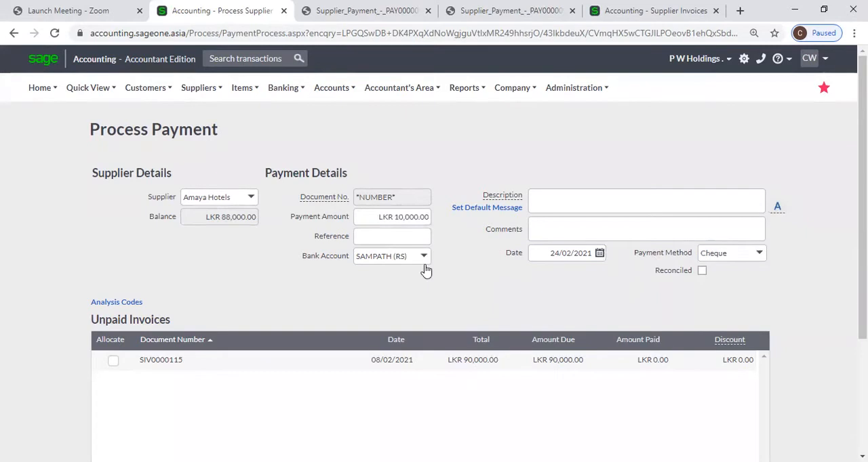
{"action": "left_click", "coordinate": [385, 237]}
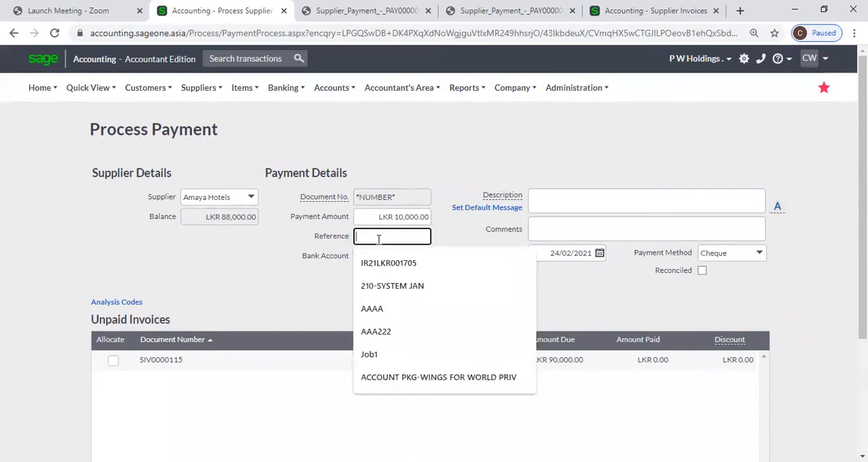
{"action": "left_click", "coordinate": [466, 236]}
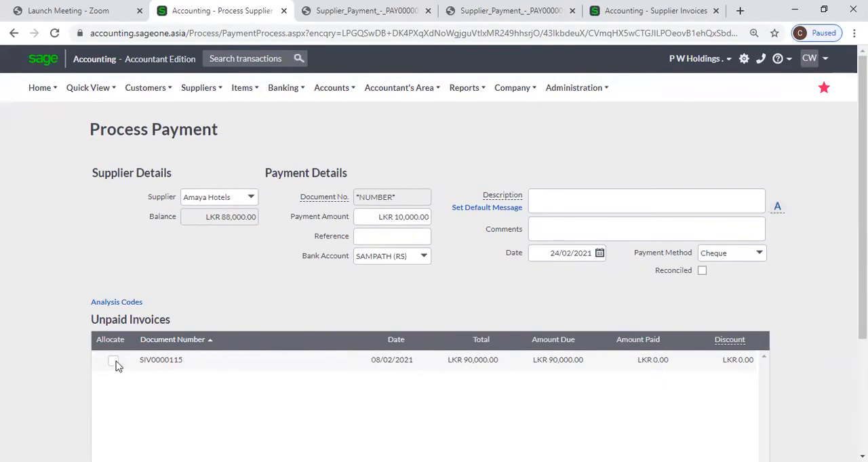
Examine the unpaid invoice allocation and the print options for processing the new payment
{"action": "scroll", "coordinate": [131, 366], "scroll_direction": "down", "scroll_amount": 1}
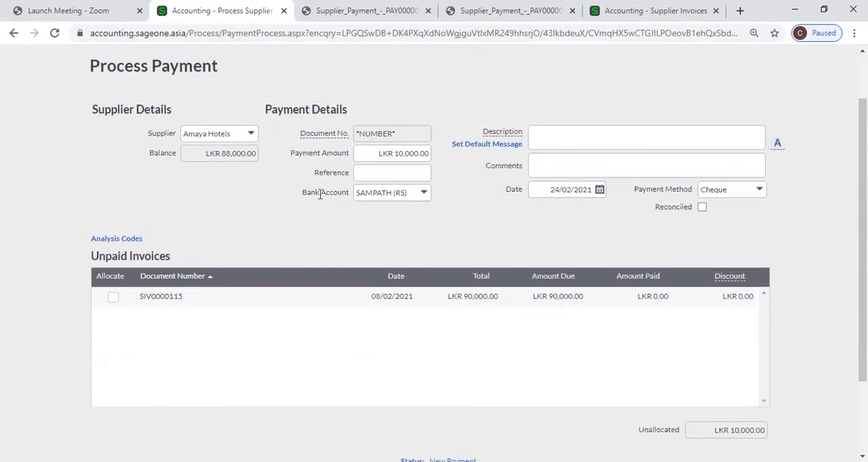
{"action": "scroll", "coordinate": [449, 244], "scroll_direction": "down", "scroll_amount": 2}
{"action": "mouse_move", "coordinate": [496, 378]}
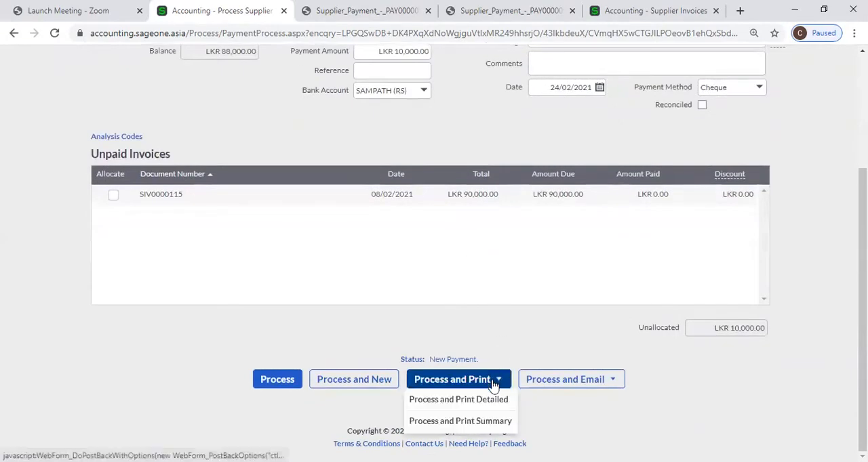
{"action": "scroll", "coordinate": [430, 265], "scroll_direction": "up", "scroll_amount": 2}
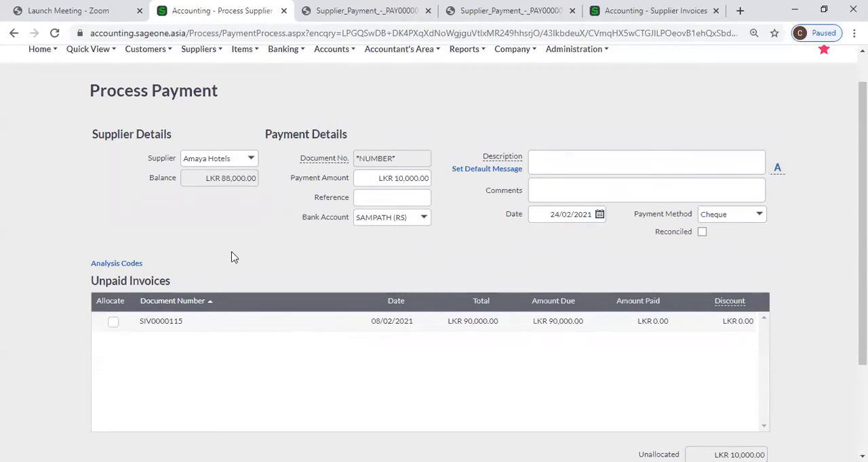
{"action": "scroll", "coordinate": [233, 257], "scroll_direction": "up", "scroll_amount": 1}
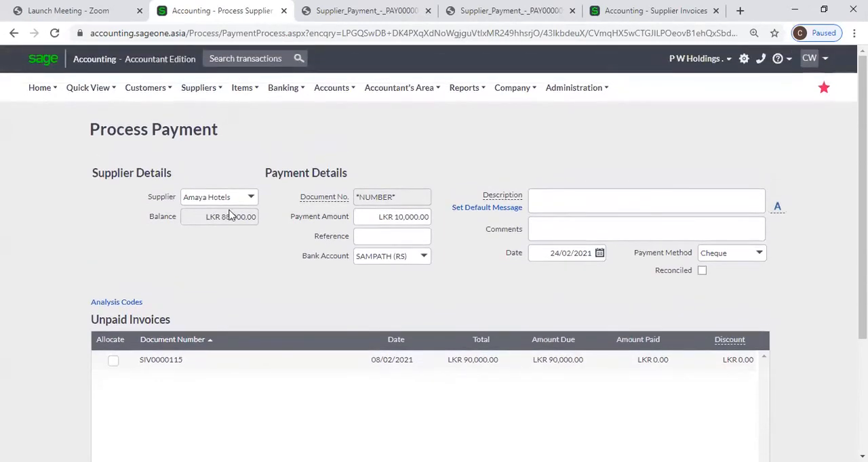
Discard the unprocessed Amaya Hotels payment and open the Banking transactions page
{"action": "left_click", "coordinate": [201, 92]}
{"action": "mouse_move", "coordinate": [211, 158]}
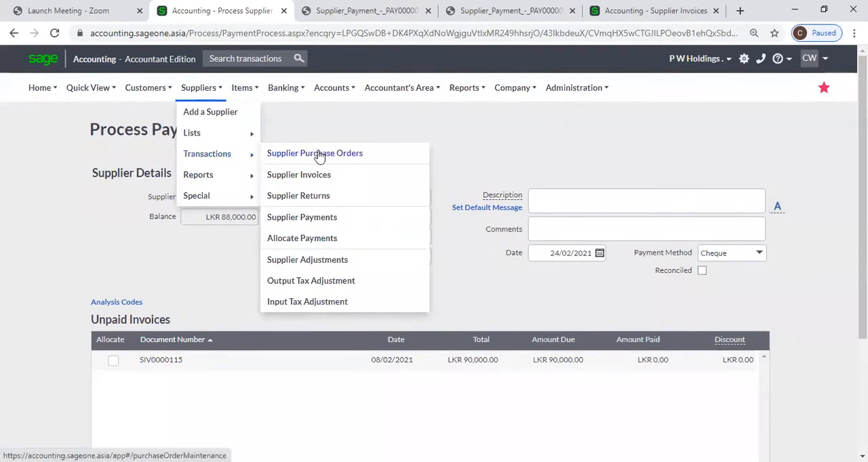
{"action": "mouse_move", "coordinate": [289, 97]}
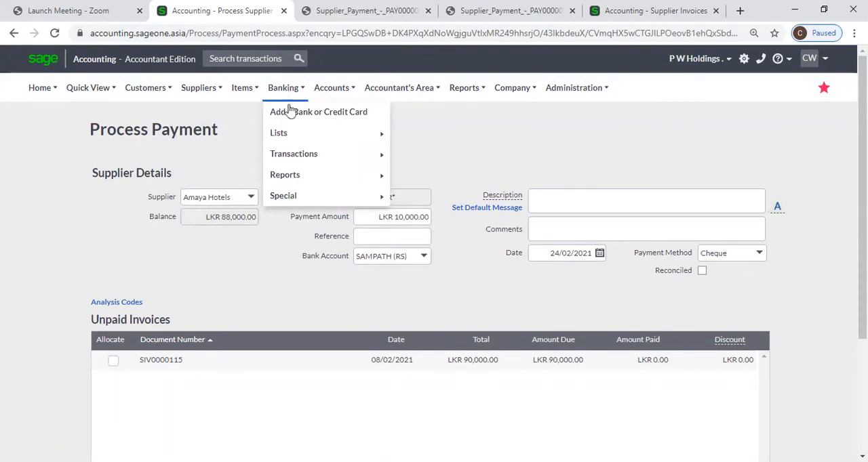
{"action": "mouse_move", "coordinate": [309, 155]}
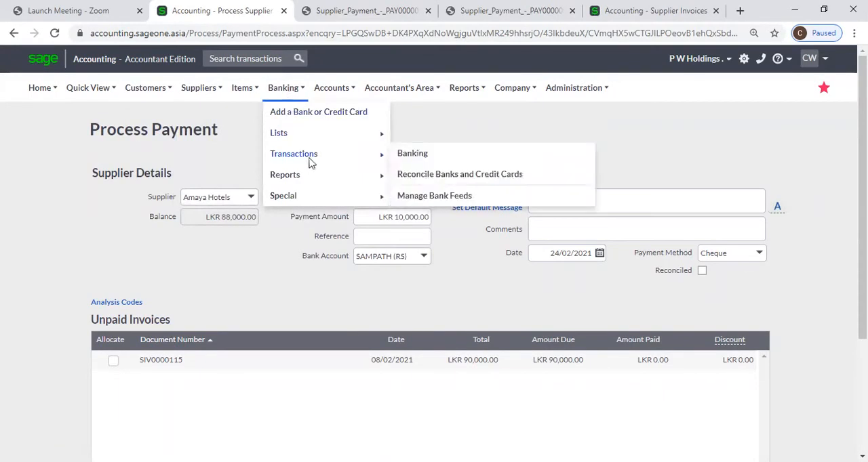
{"action": "left_click", "coordinate": [423, 159]}
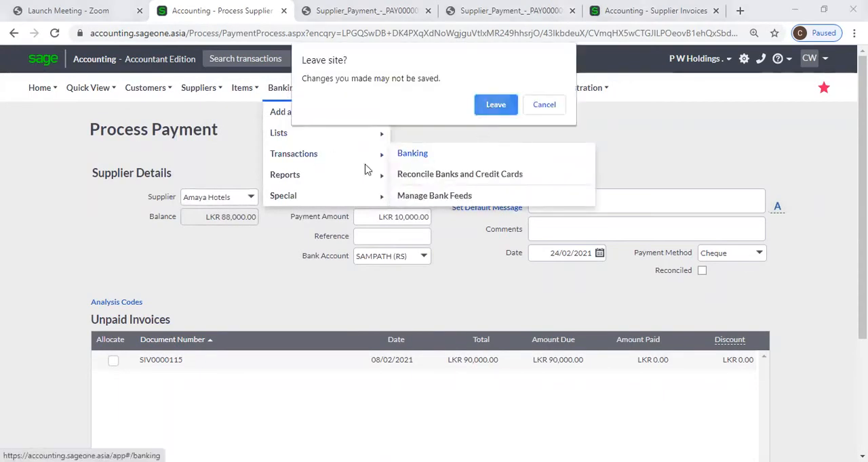
{"action": "left_click", "coordinate": [494, 106]}
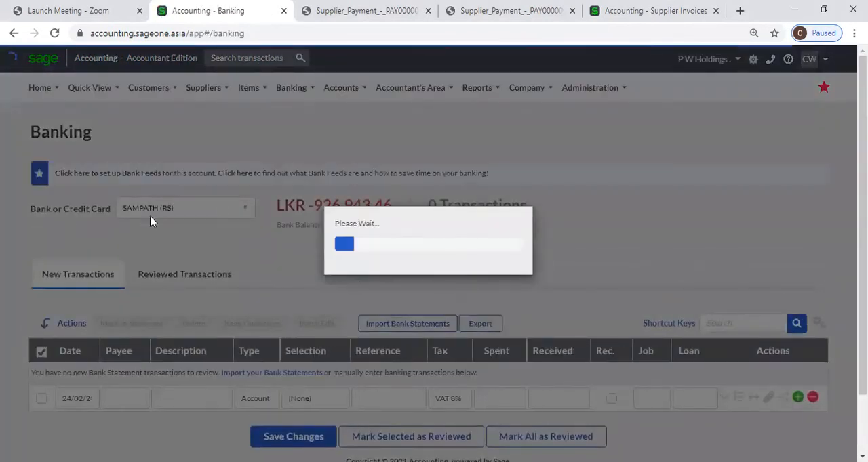
Set the new SAMPATH (RS) bank transaction's type to Supplier and its selection to Amaya Hotels
{"action": "scroll", "coordinate": [152, 222], "scroll_direction": "down", "scroll_amount": 1}
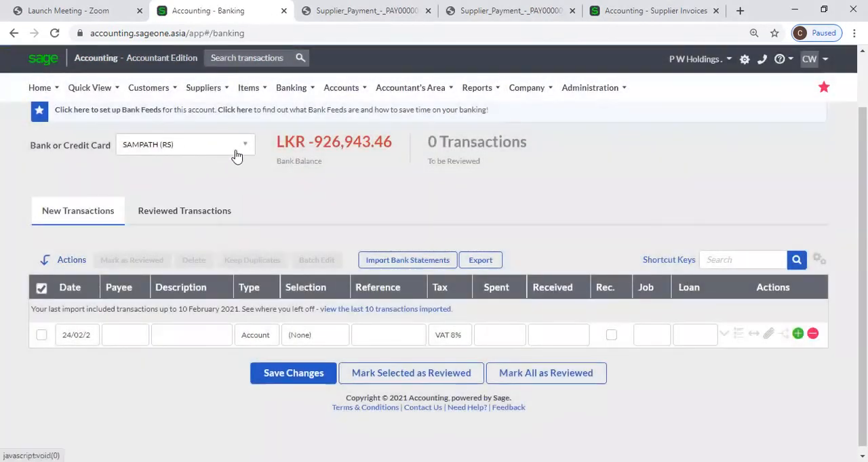
{"action": "left_click", "coordinate": [251, 337]}
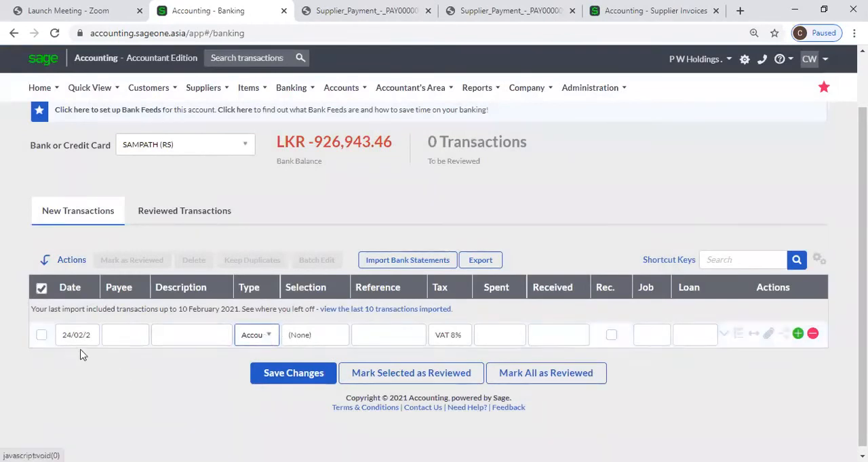
{"action": "left_click", "coordinate": [269, 336]}
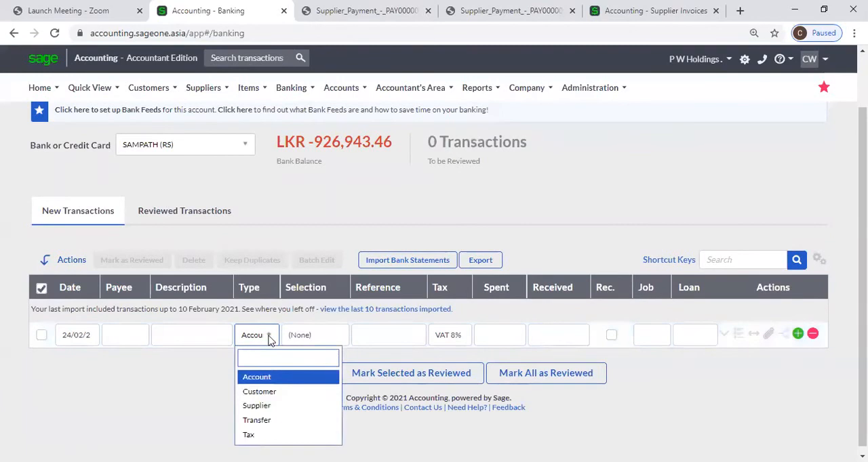
{"action": "left_click", "coordinate": [276, 406]}
{"action": "left_click", "coordinate": [340, 348]}
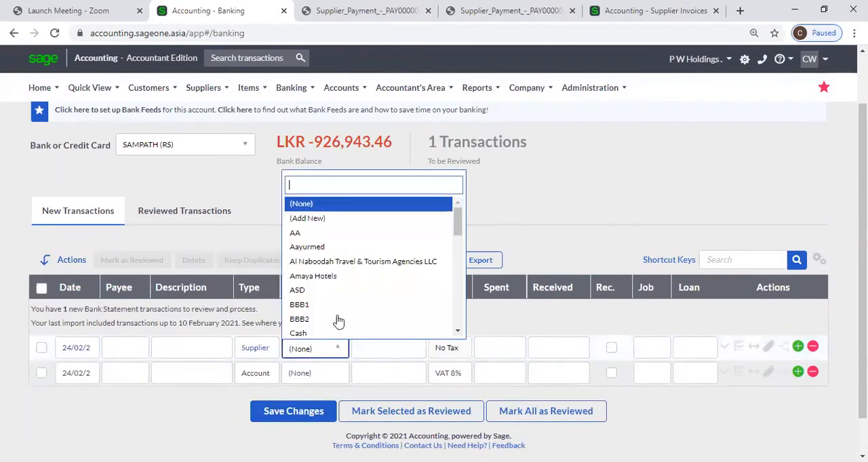
{"action": "left_click", "coordinate": [317, 278]}
{"action": "left_click", "coordinate": [558, 214]}
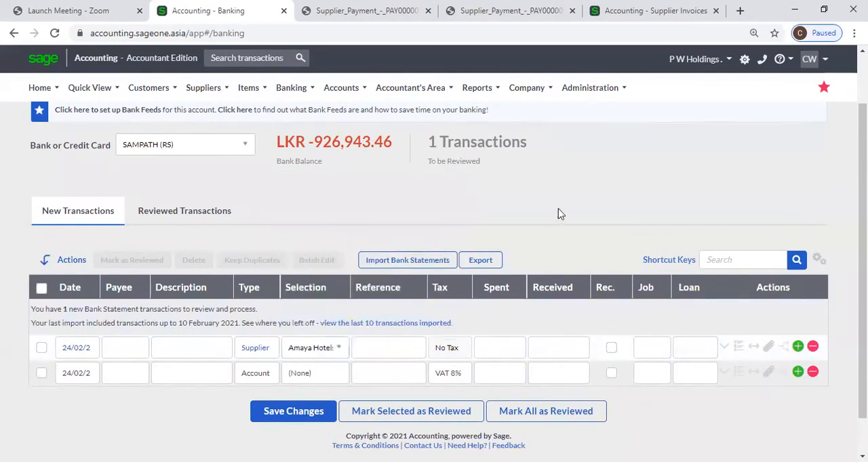
Set the spent amount of the Amaya Hotels bank transaction to LKR 10,000
{"action": "left_click", "coordinate": [738, 347]}
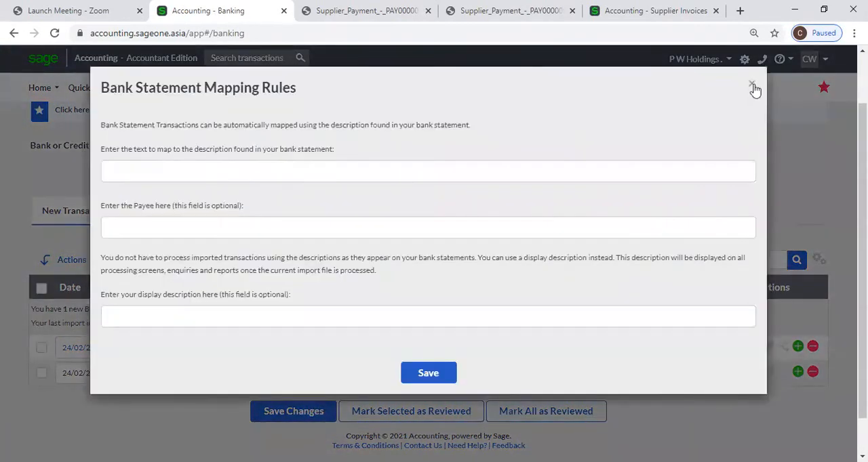
{"action": "left_click", "coordinate": [753, 87]}
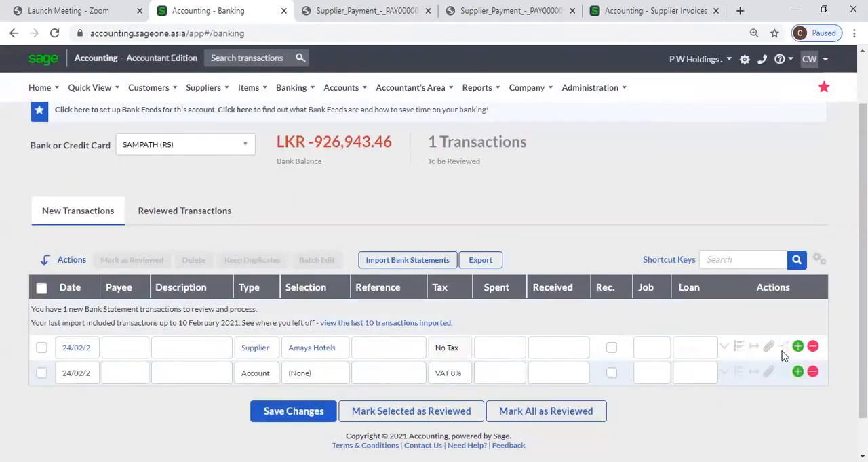
{"action": "left_click", "coordinate": [517, 352]}
{"action": "type", "text": "10000"}
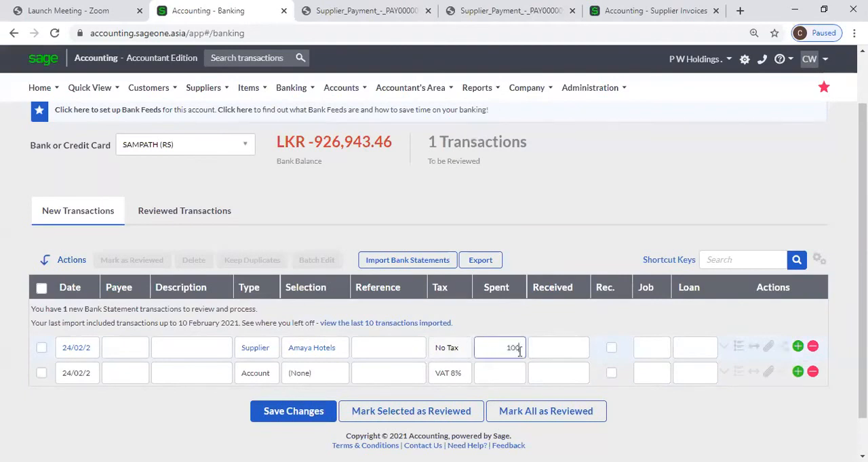
{"action": "left_click", "coordinate": [568, 244]}
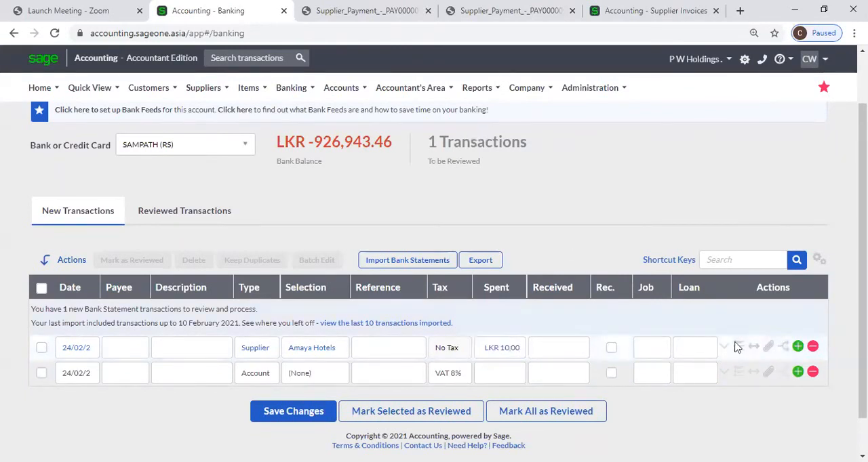
Mark unpaid invoice SIV0000115 for allocation against the LKR 10,000 payment and close the allocation without saving
{"action": "left_click", "coordinate": [783, 347]}
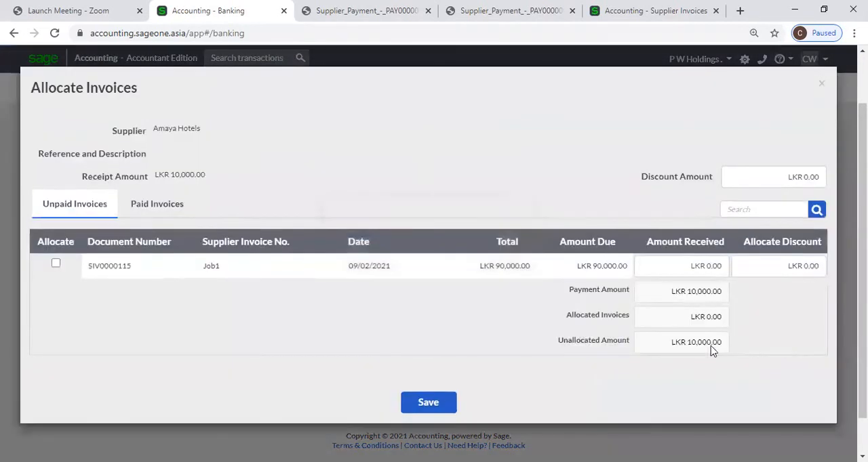
{"action": "left_click", "coordinate": [56, 265]}
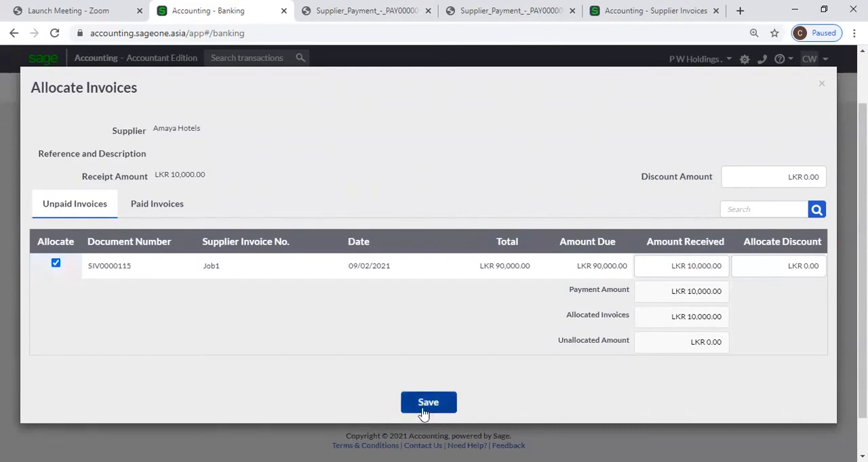
{"action": "left_click", "coordinate": [820, 84]}
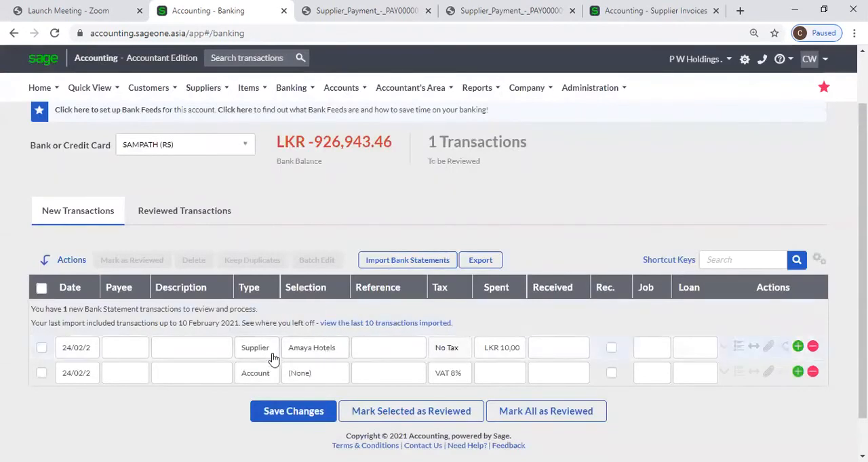
Review the type, supplier selection and spent amount entered on the Amaya Hotels bank transaction
{"action": "mouse_move", "coordinate": [222, 100]}
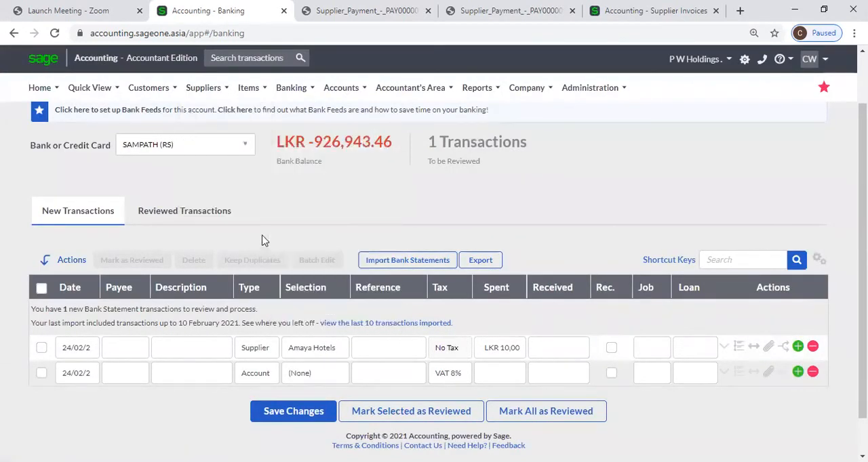
{"action": "mouse_move", "coordinate": [291, 94]}
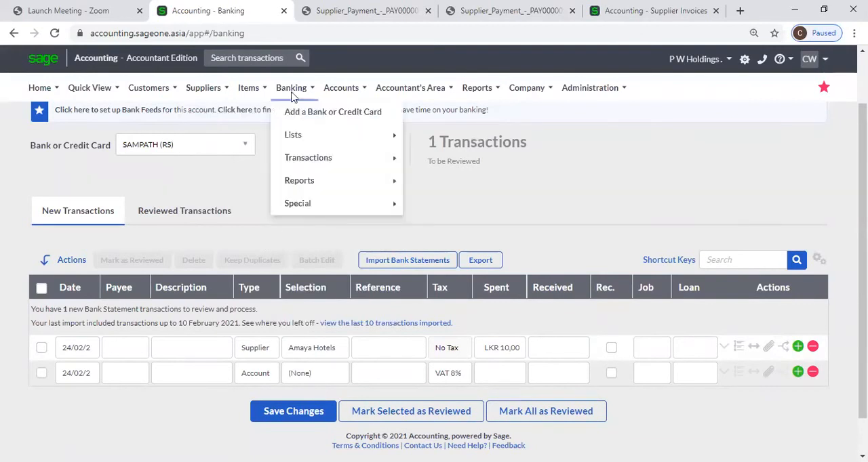
{"action": "mouse_move", "coordinate": [316, 167]}
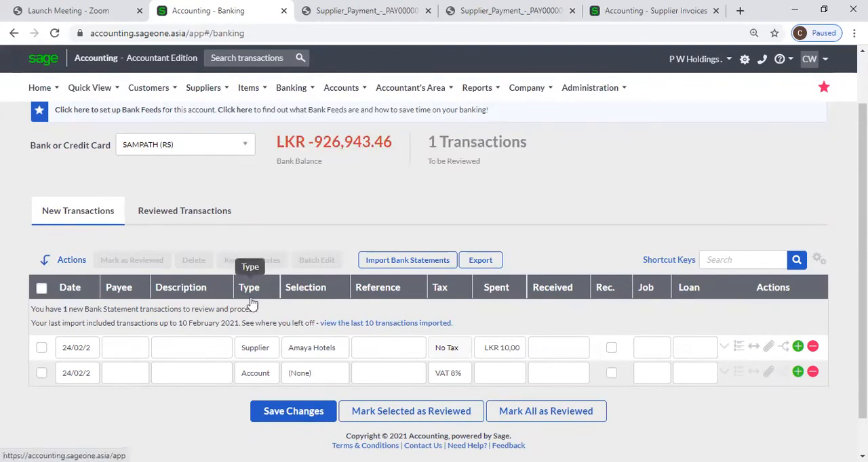
{"action": "left_click", "coordinate": [273, 349]}
{"action": "left_click", "coordinate": [275, 350]}
{"action": "left_click", "coordinate": [276, 353]}
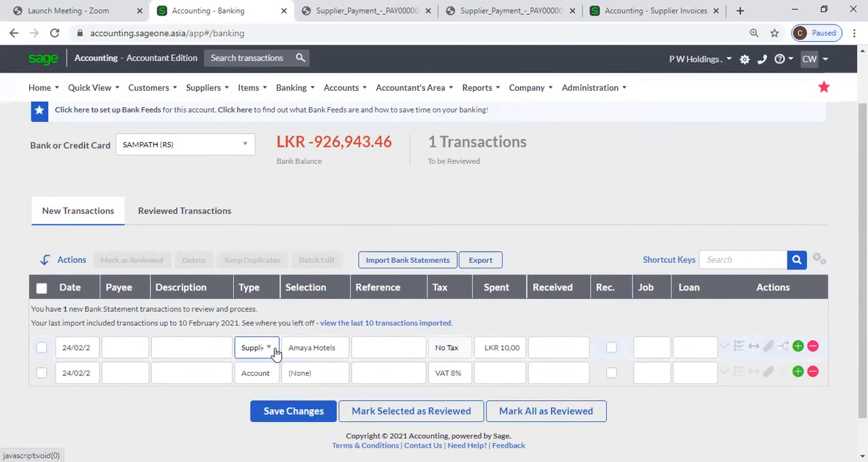
{"action": "left_click", "coordinate": [337, 351]}
{"action": "left_click", "coordinate": [313, 276]}
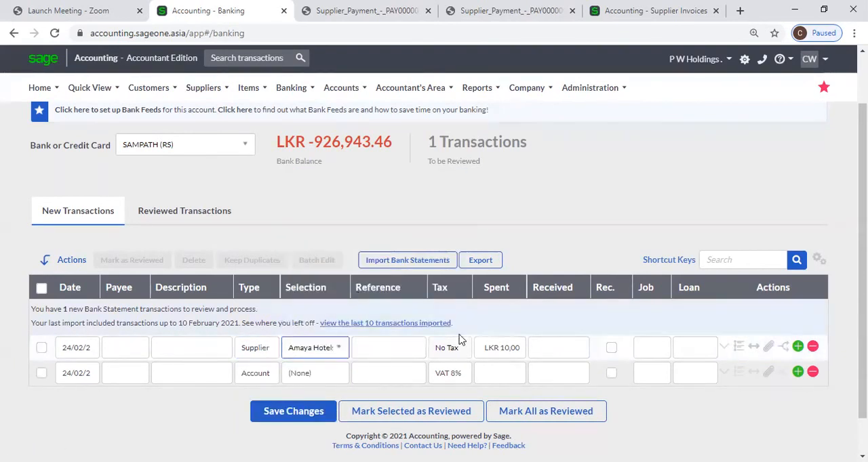
{"action": "left_click", "coordinate": [499, 352]}
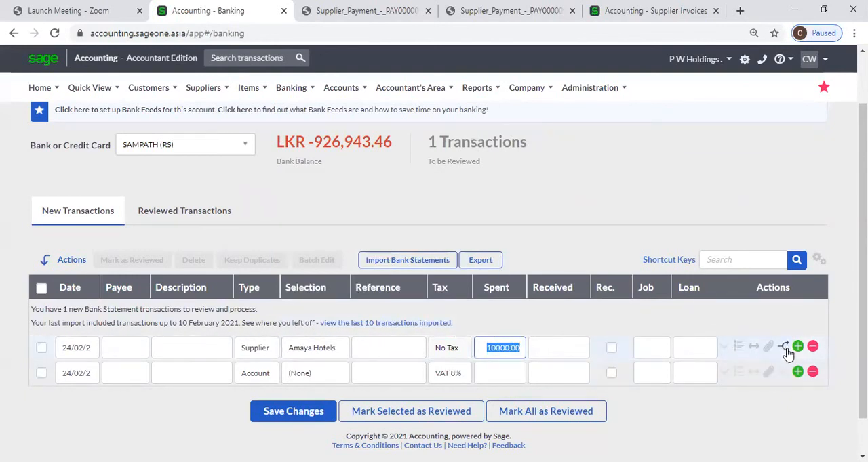
Reopen the bank transaction's invoice allocation, select SIV0000115 for the full LKR 10,000 and discard the allocation
{"action": "left_click", "coordinate": [787, 353]}
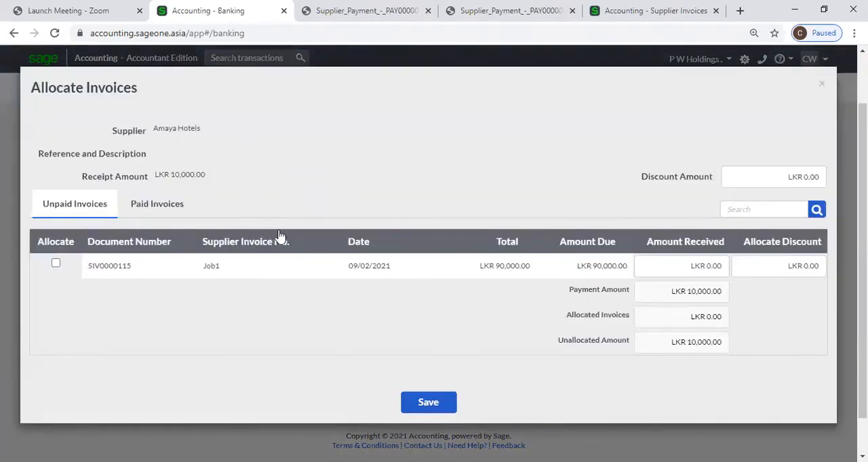
{"action": "left_click", "coordinate": [56, 264]}
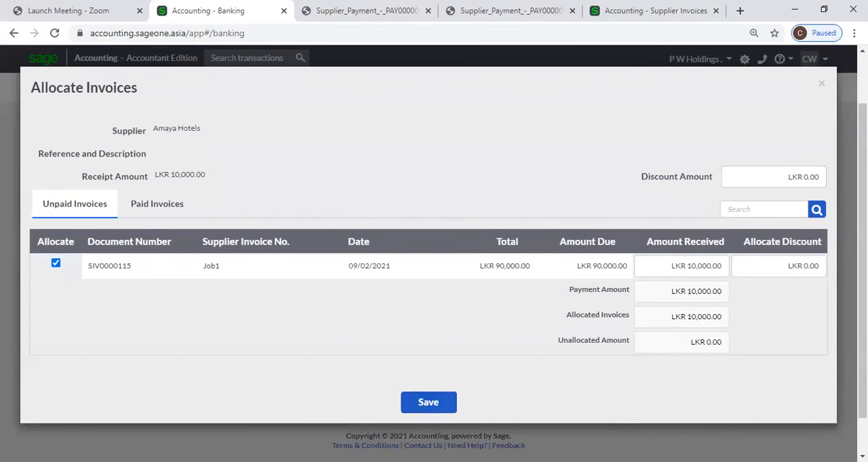
{"action": "left_click", "coordinate": [823, 86]}
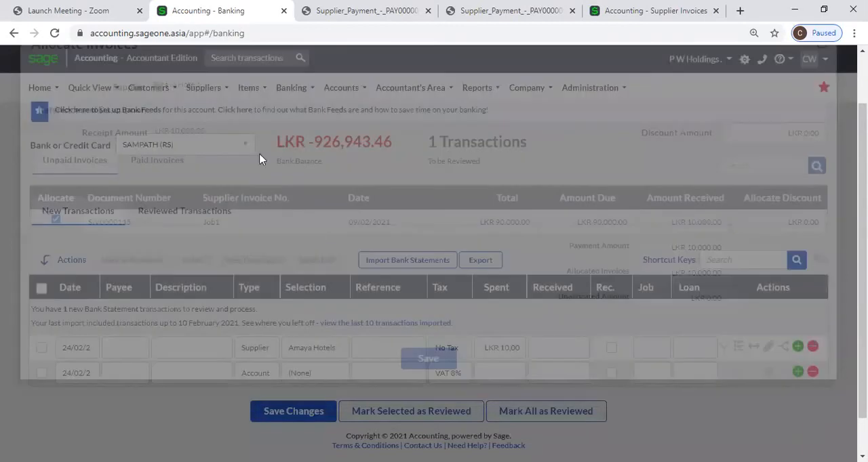
Leave Banking for the supplier payments list and start a new supplier payment
{"action": "left_click", "coordinate": [198, 88]}
{"action": "mouse_move", "coordinate": [233, 160]}
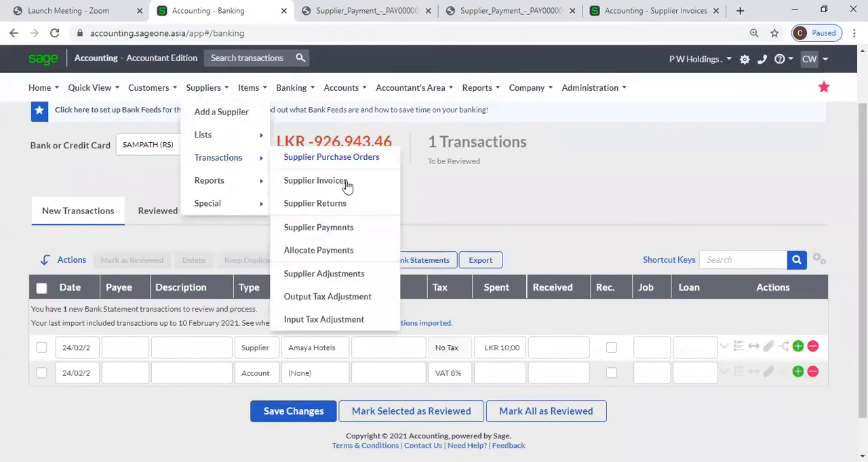
{"action": "left_click", "coordinate": [337, 227]}
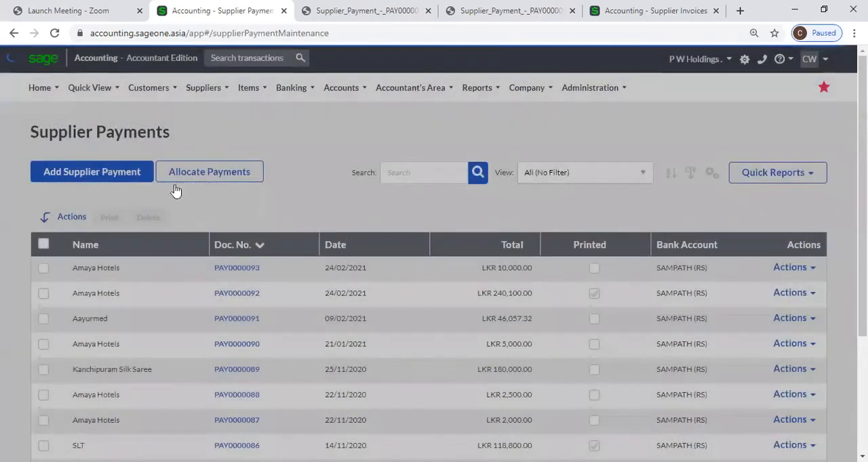
{"action": "left_click", "coordinate": [128, 175]}
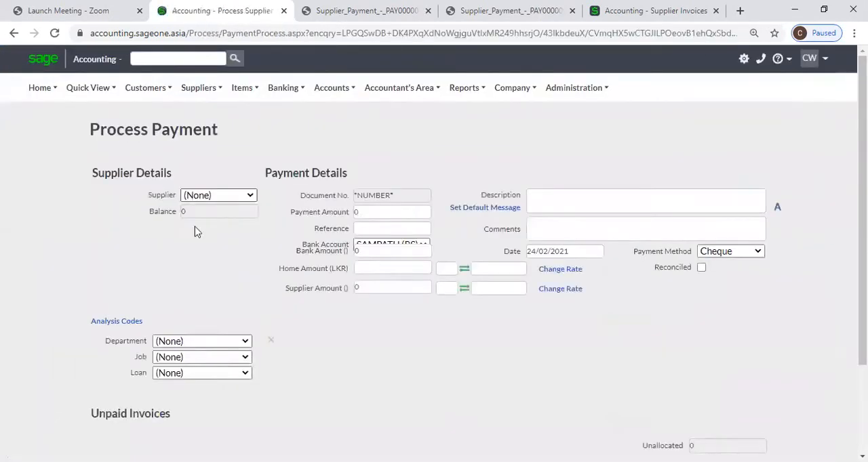
Expand the new payment's analysis codes and set its department to Marketing
{"action": "scroll", "coordinate": [146, 242], "scroll_direction": "down", "scroll_amount": 1}
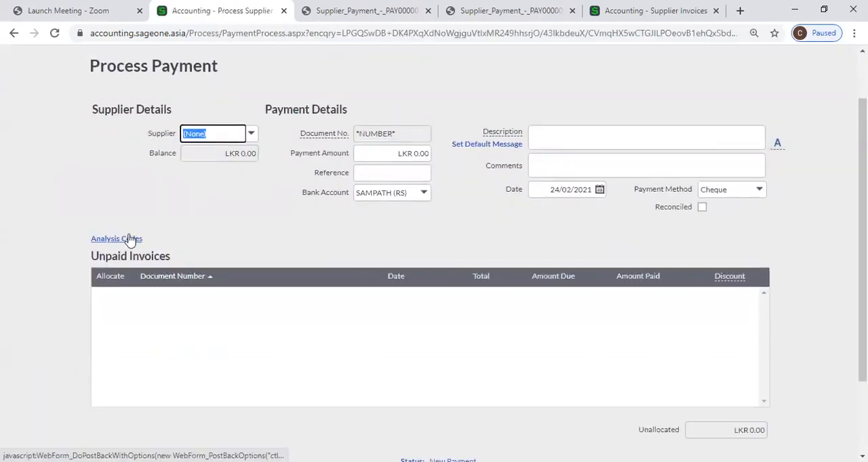
{"action": "left_click", "coordinate": [129, 239]}
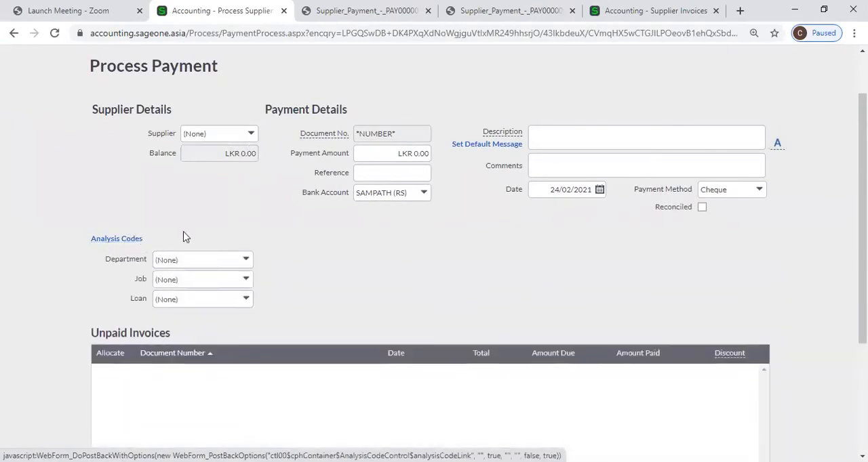
{"action": "left_click", "coordinate": [251, 262]}
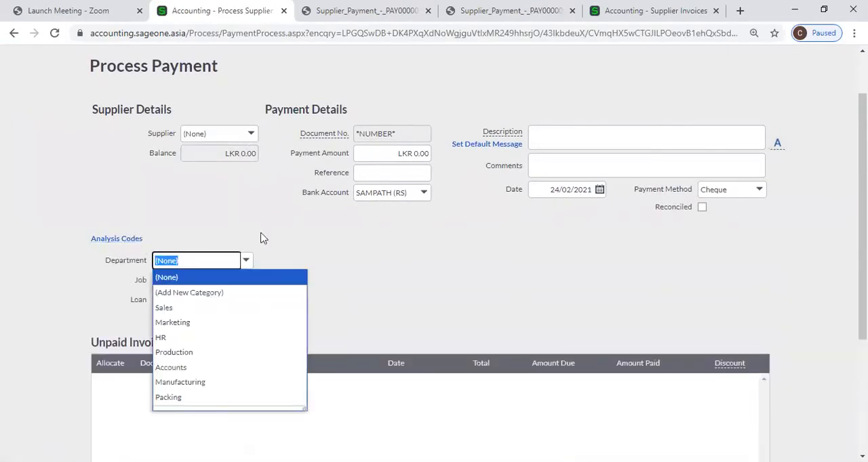
{"action": "left_click", "coordinate": [223, 323]}
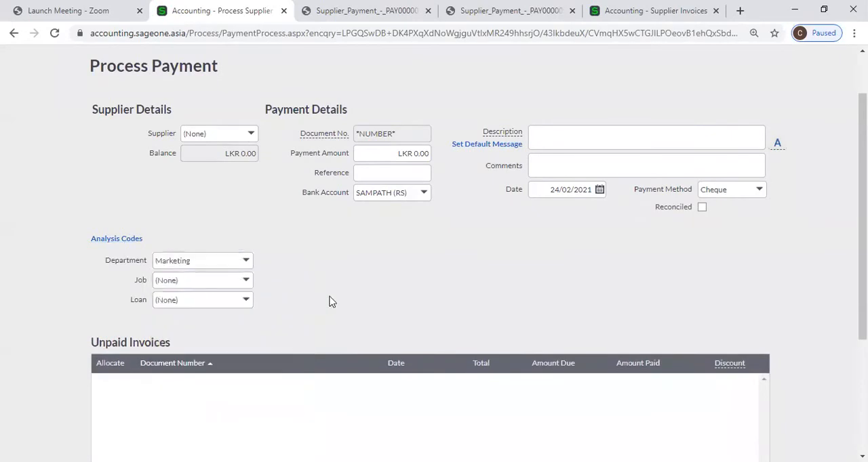
{"action": "scroll", "coordinate": [332, 301], "scroll_direction": "down", "scroll_amount": 3}
{"action": "scroll", "coordinate": [339, 302], "scroll_direction": "up", "scroll_amount": 3}
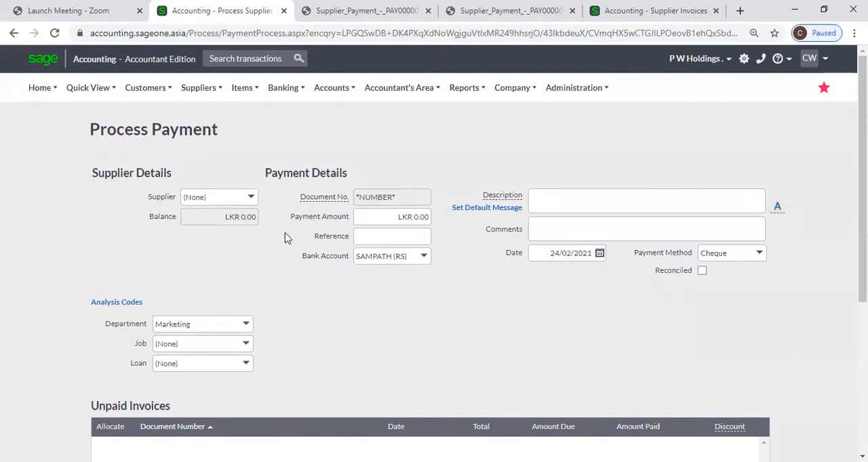
{"action": "left_click", "coordinate": [205, 90]}
{"action": "mouse_move", "coordinate": [223, 162]}
{"action": "mouse_move", "coordinate": [219, 100]}
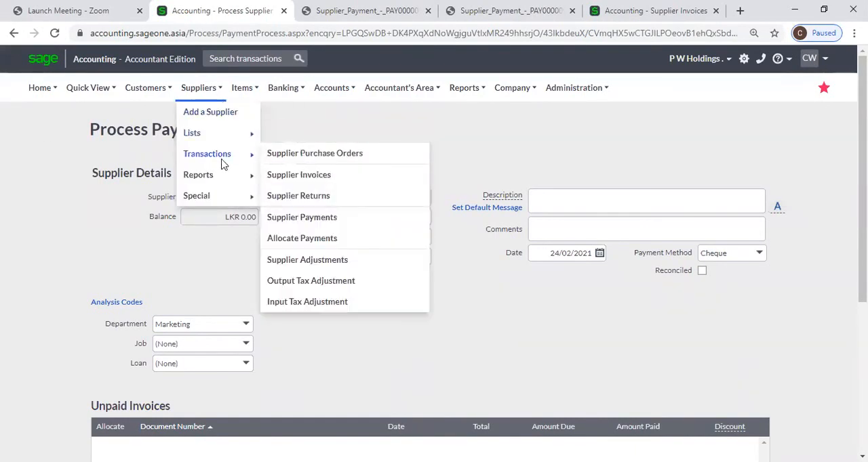
{"action": "mouse_move", "coordinate": [210, 179]}
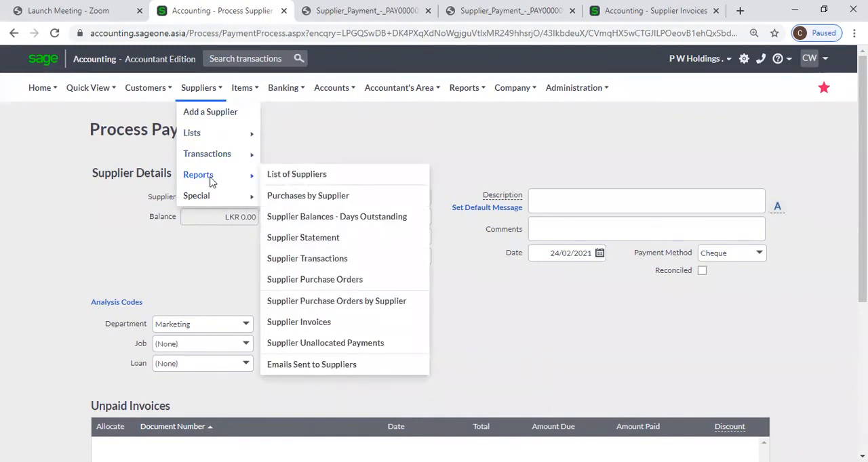
{"action": "mouse_move", "coordinate": [208, 128]}
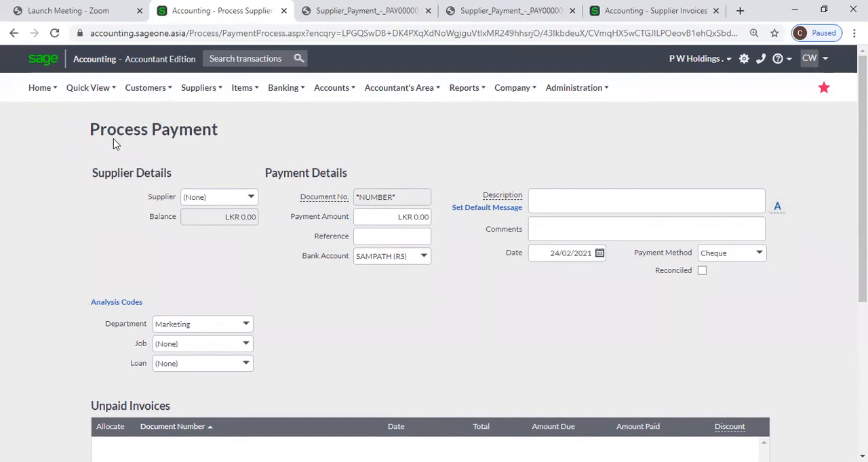
{"action": "mouse_move", "coordinate": [121, 92]}
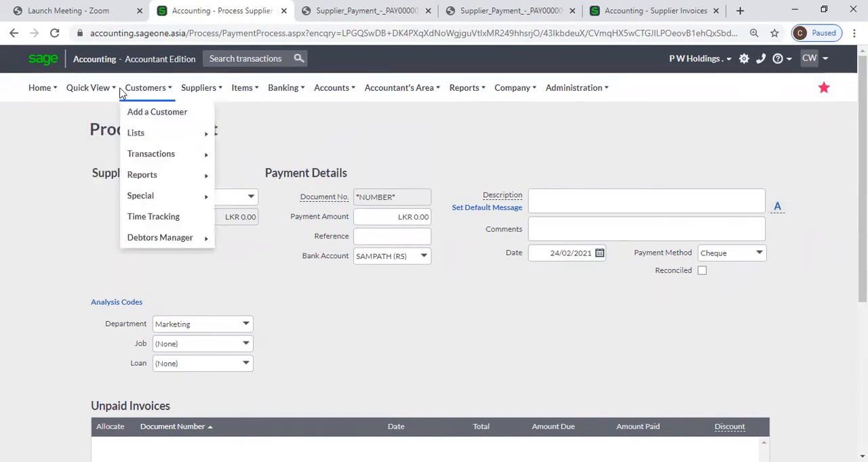